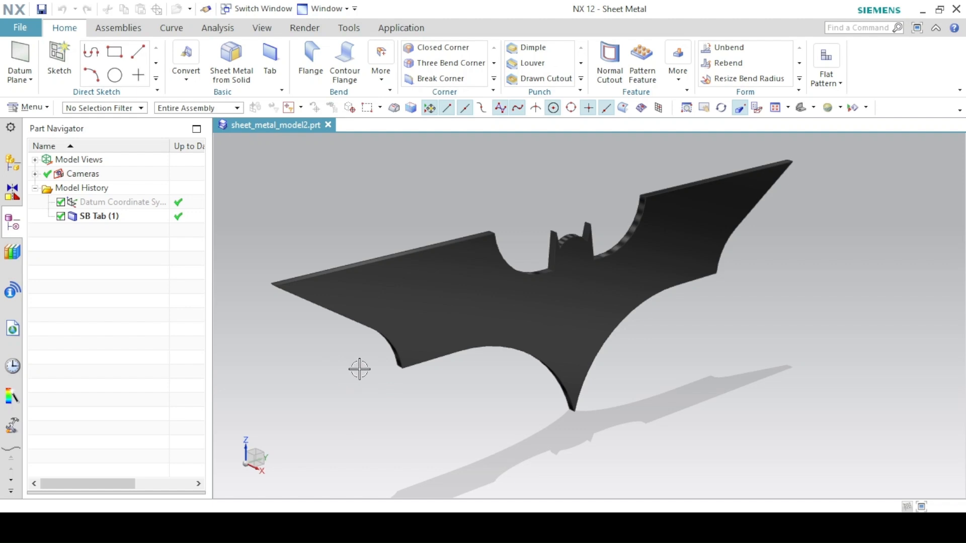
middle_click_drag(659, 263, 503, 226)
left_click(801, 108)
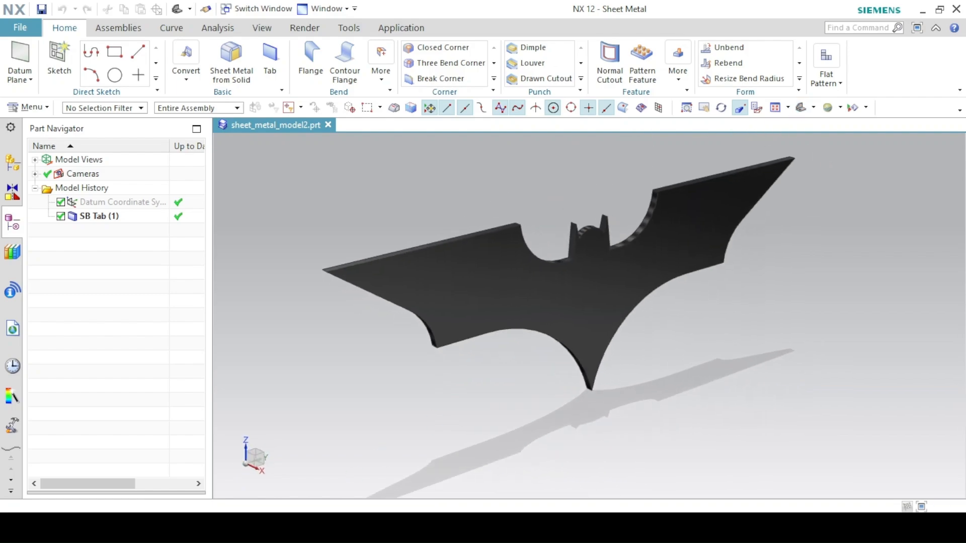
left_click(390, 527)
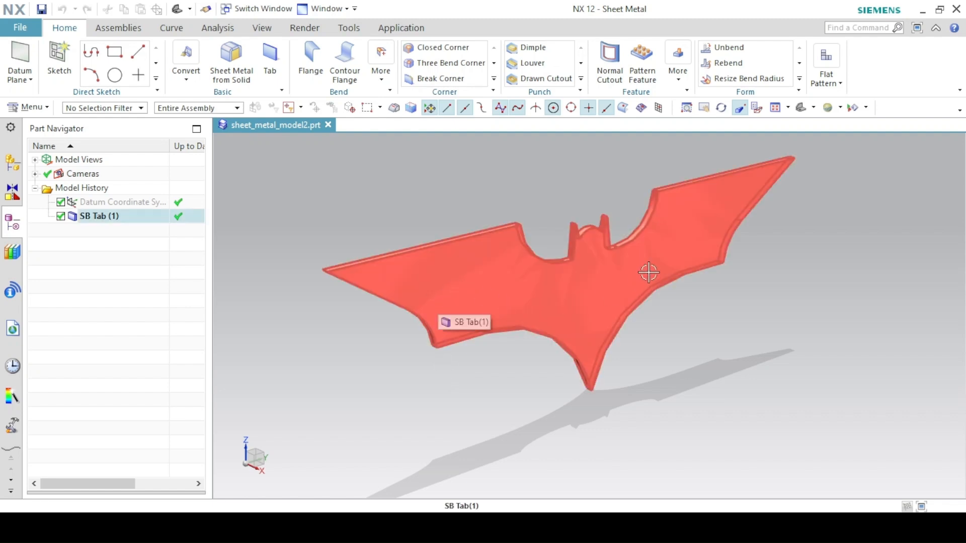
left_click(702, 297)
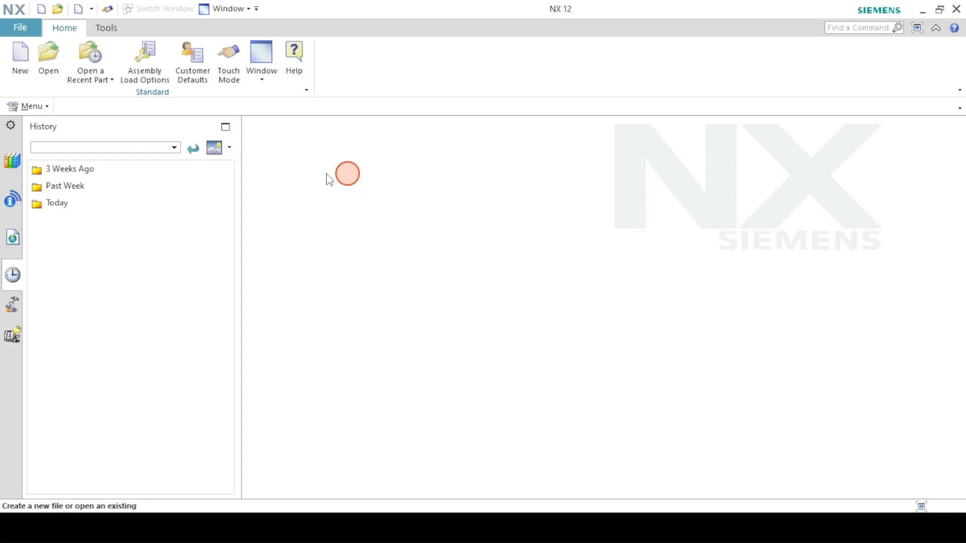
- Create a new part file sheet_metal_model1.prt from the Sheet Metal template with units in millimetres
left_click(24, 55)
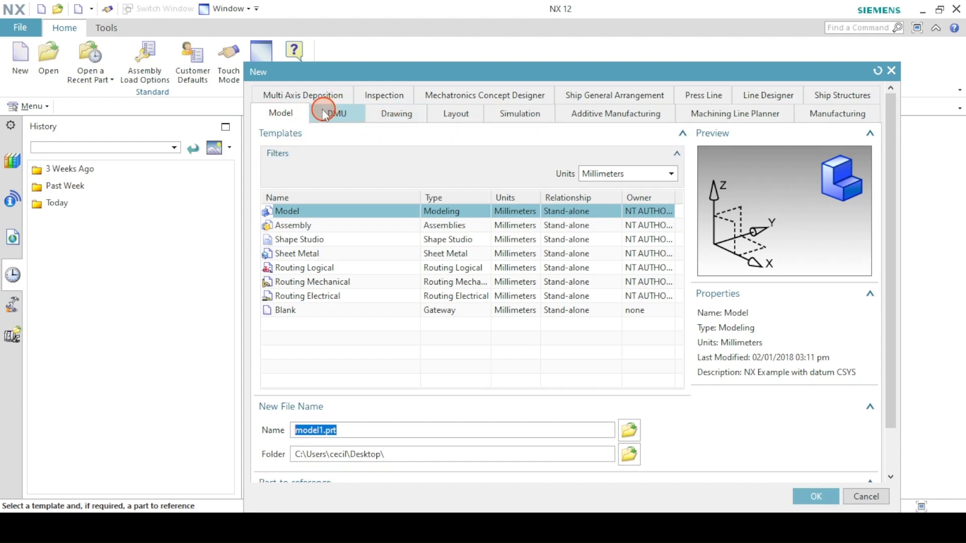
left_click(288, 254)
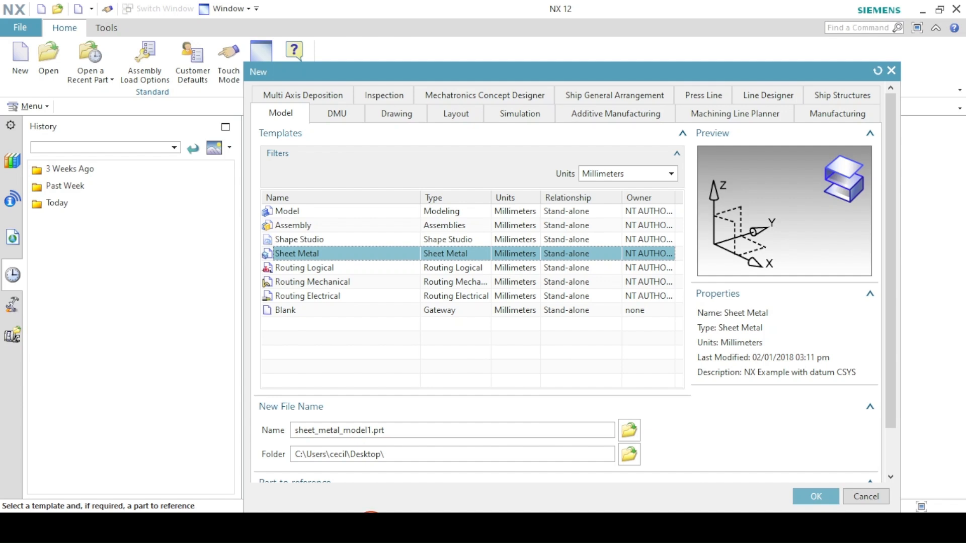
left_click(590, 176)
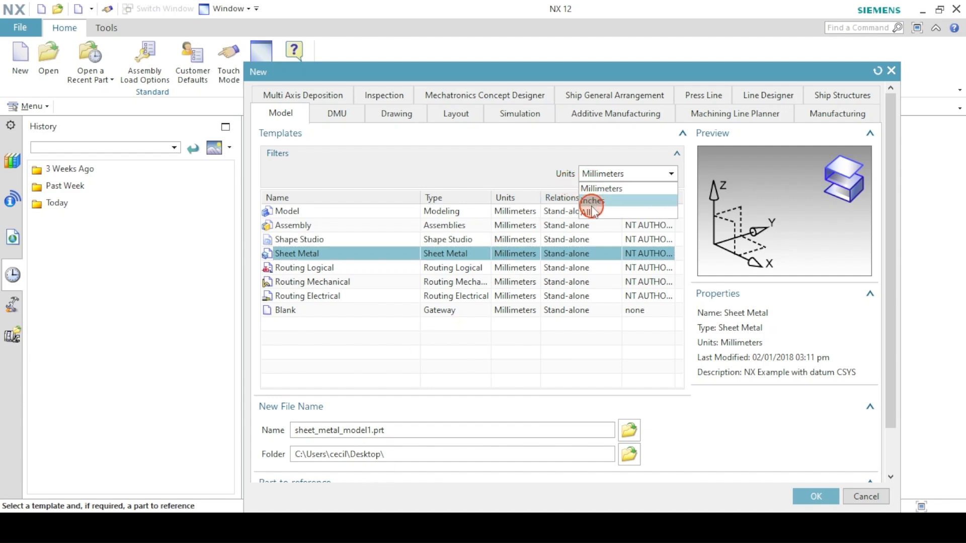
left_click(593, 191)
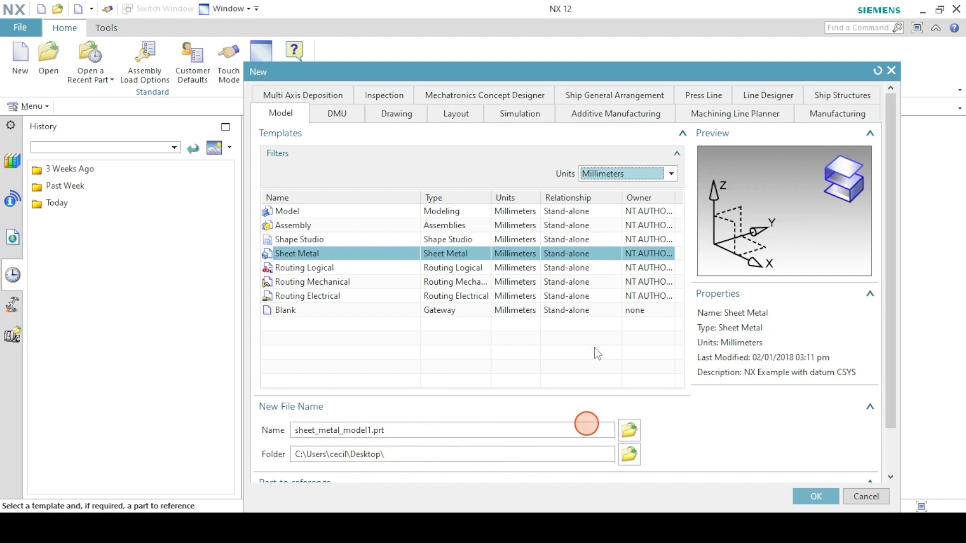
left_click_drag(485, 72, 473, 41)
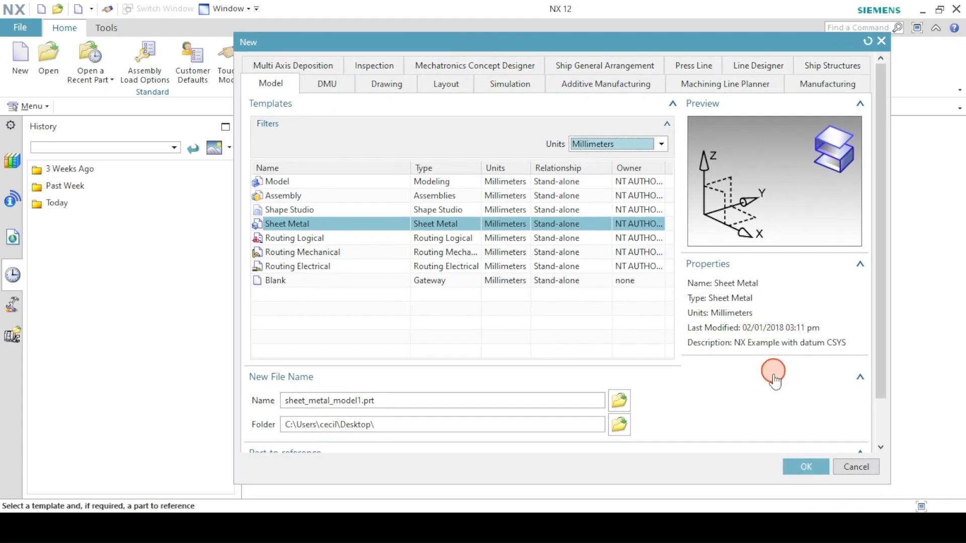
left_click(800, 465)
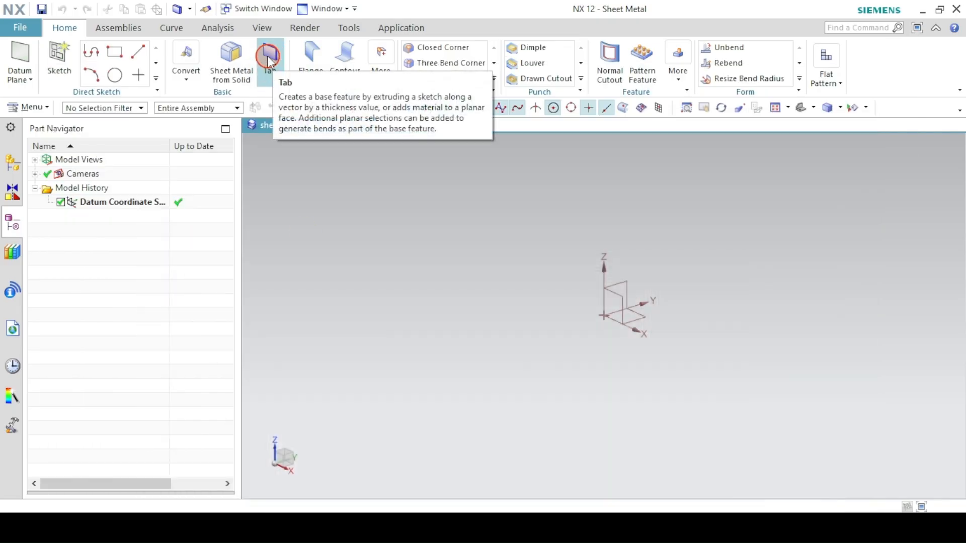
- Start a Tab feature and create its section sketch on the vertical YZ datum plane
left_click(270, 56)
left_click(197, 232)
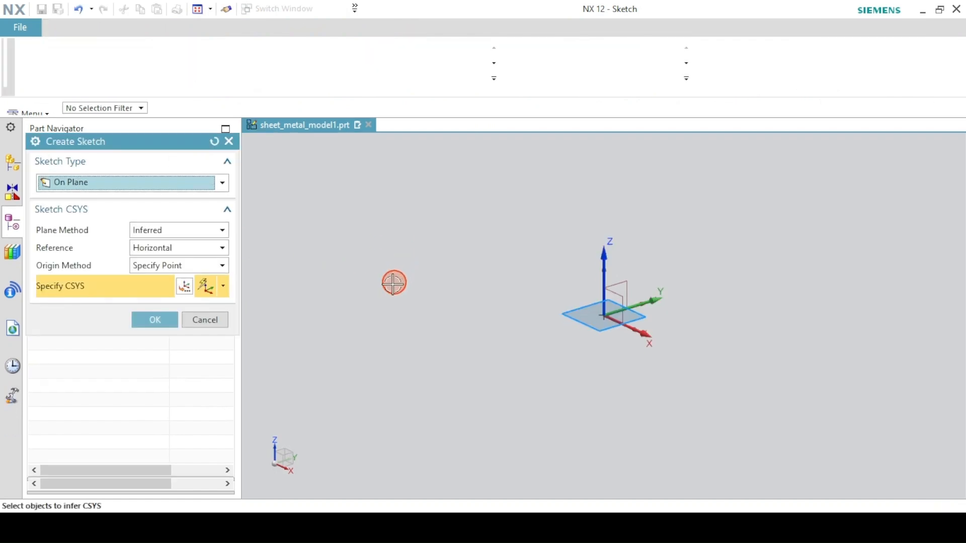
left_click(582, 283)
left_click(154, 325)
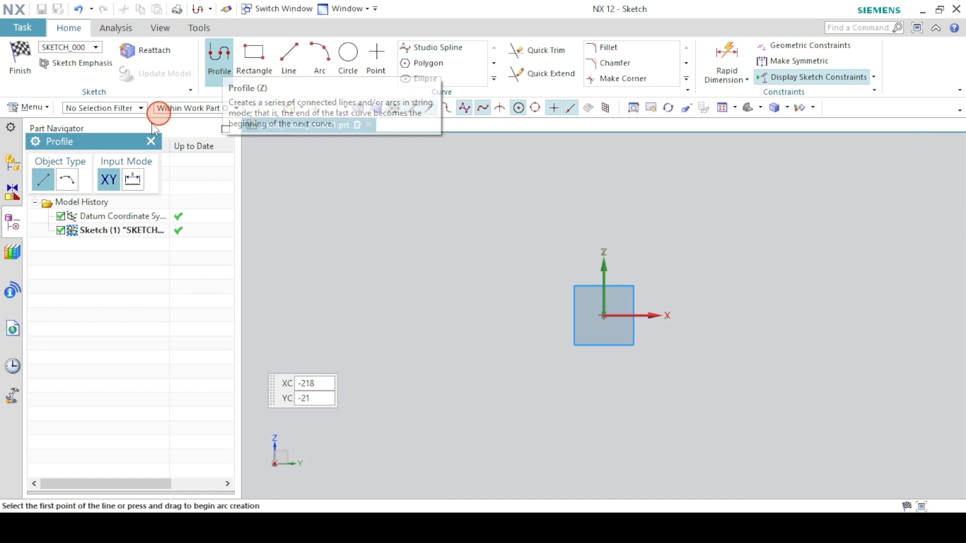
- Sketch an arc of about 57.2 mm radius from the origin up and to the left, continued by a horizontal line about 75 mm long
left_click(68, 182)
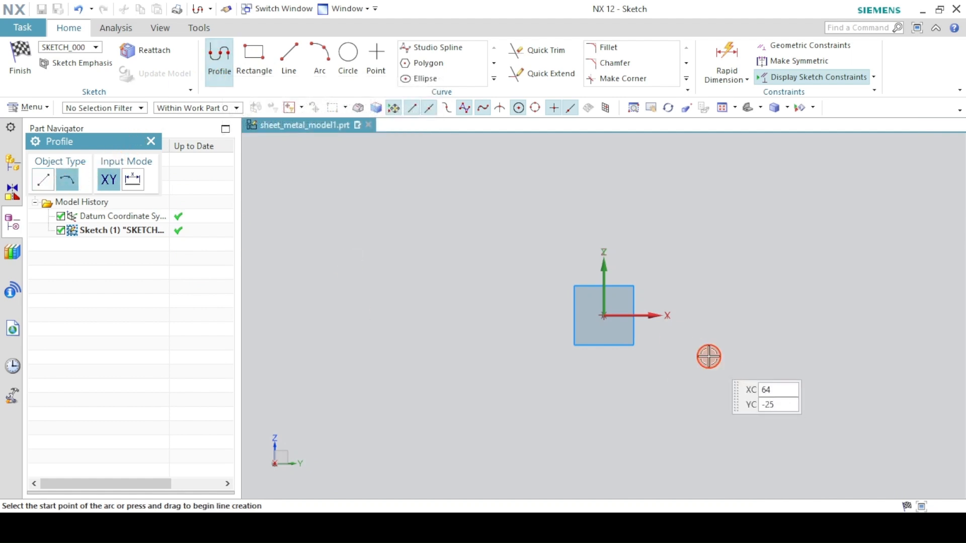
left_click(603, 316)
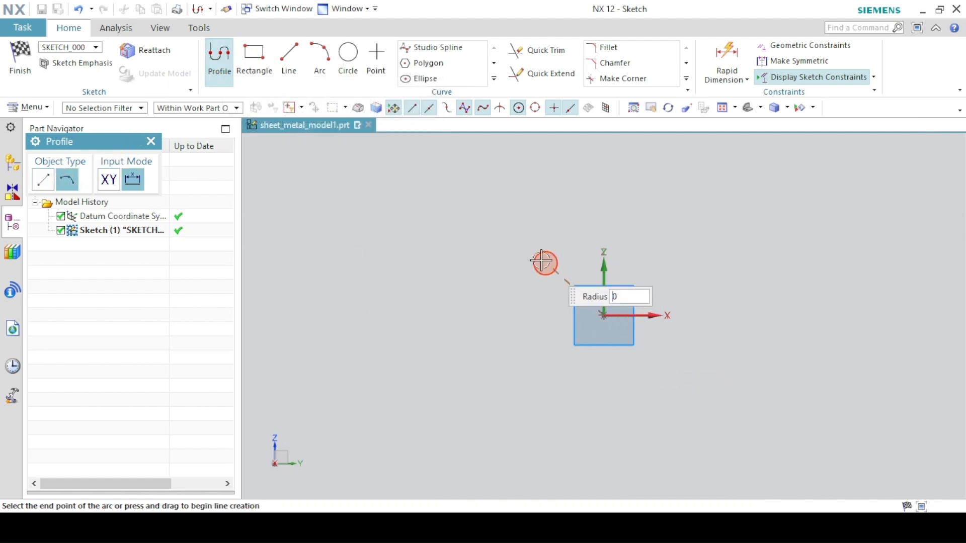
left_click(487, 229)
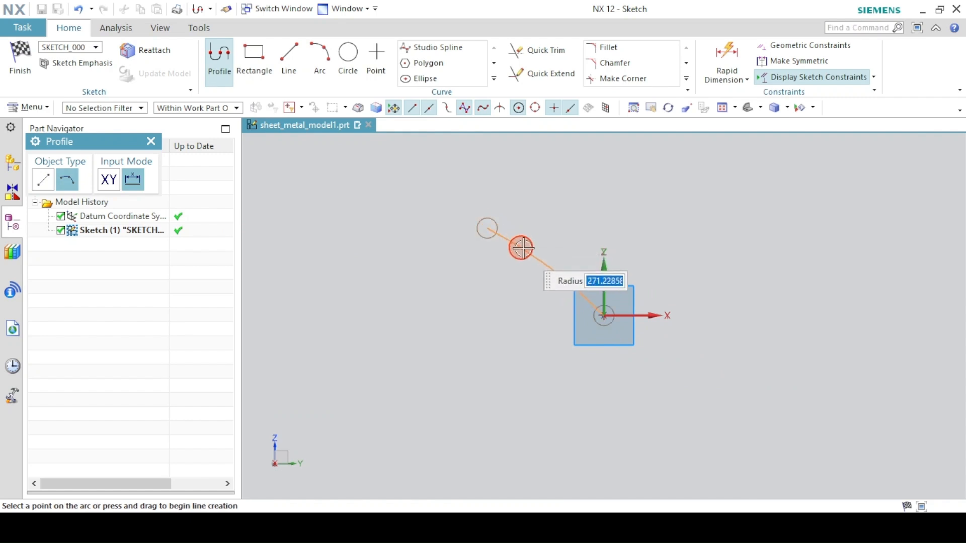
left_click(549, 235)
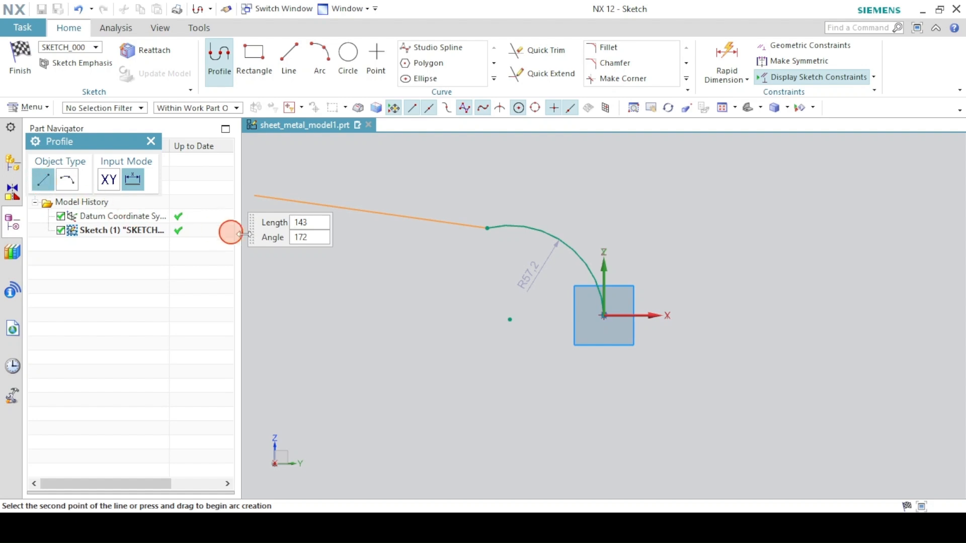
left_click(364, 227)
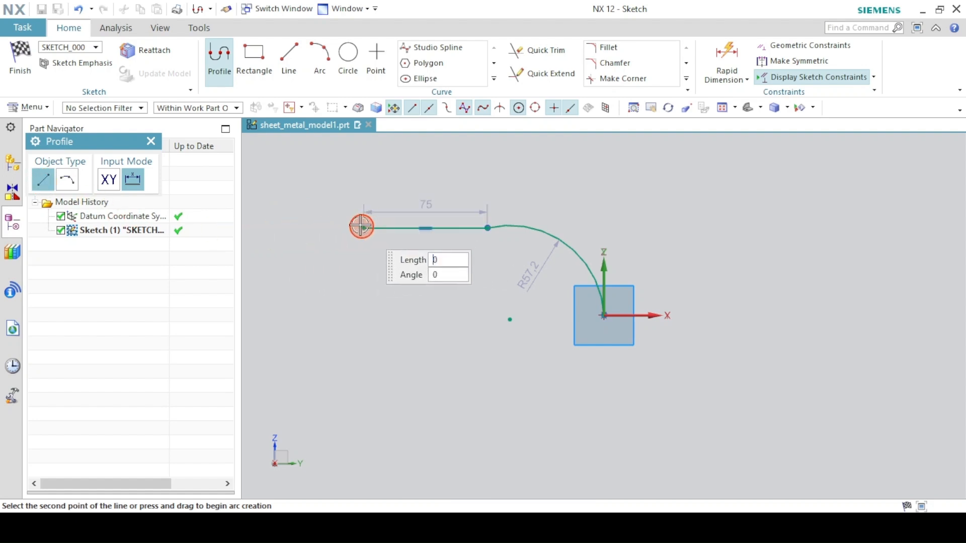
left_click(218, 55)
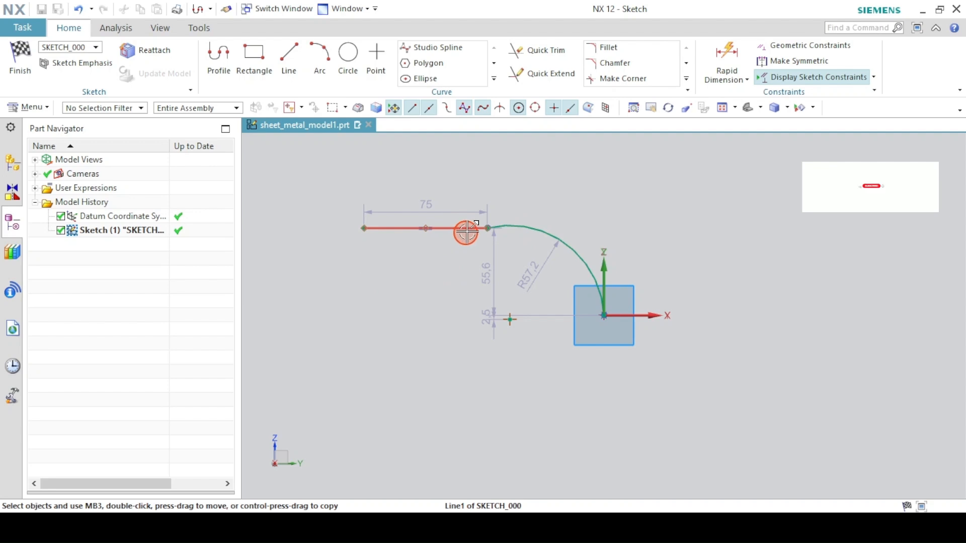
- Make the arc and the horizontal line tangent to each other
left_click(536, 226)
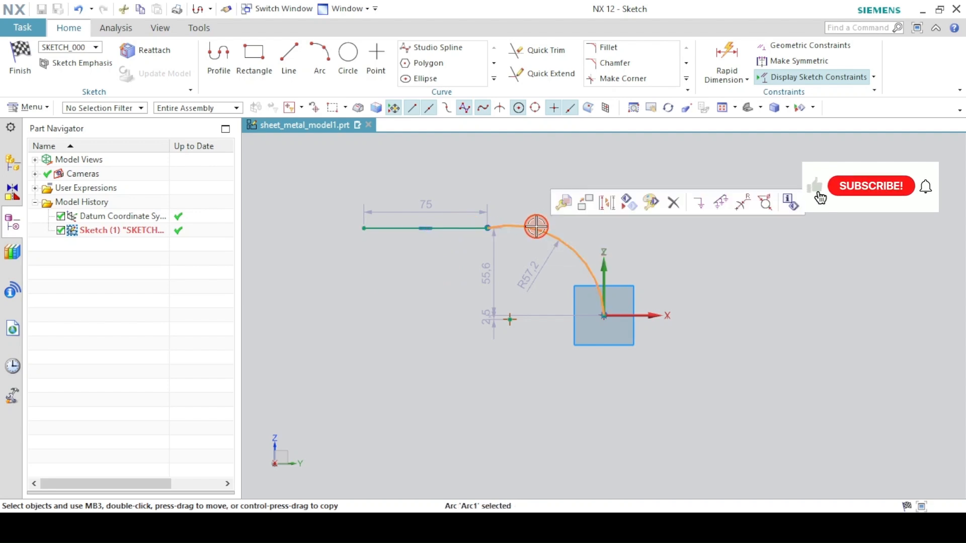
left_click(442, 228)
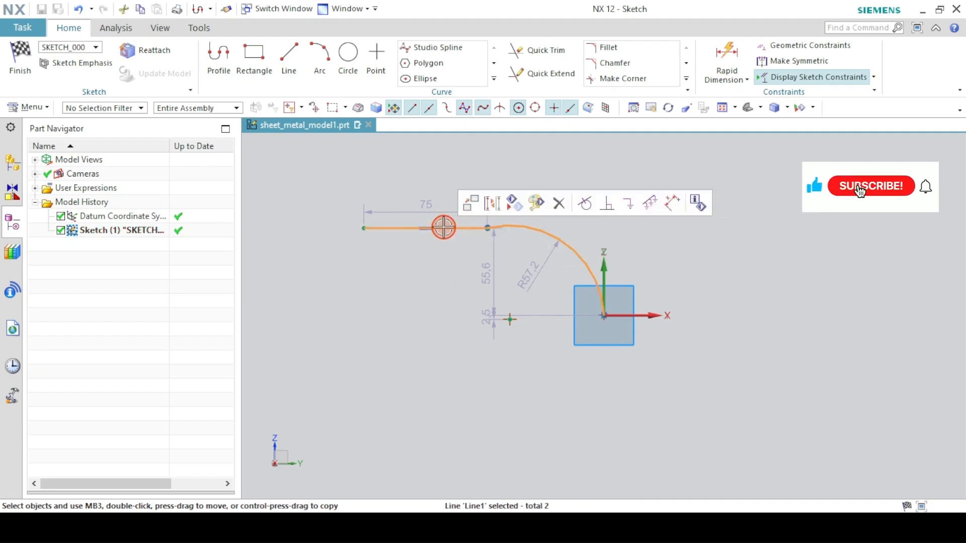
left_click(584, 202)
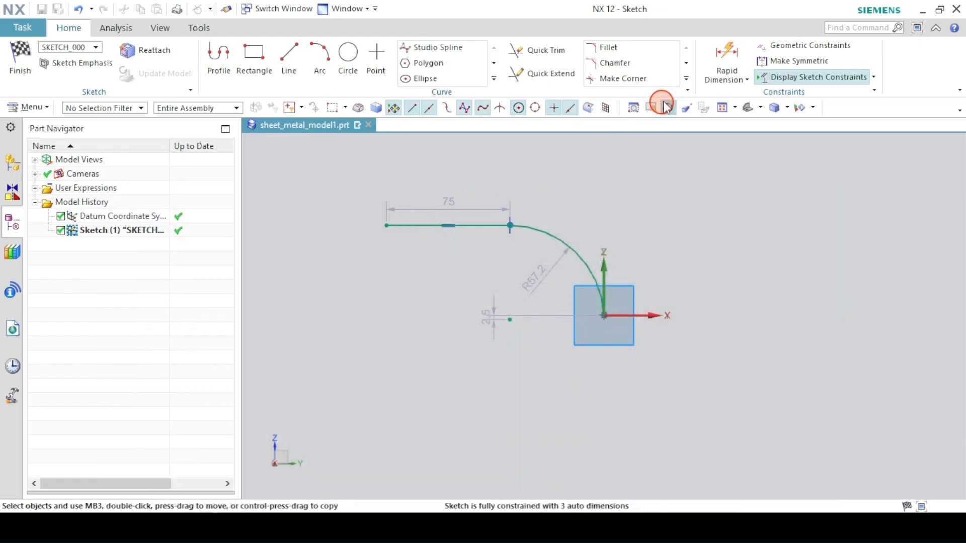
- Dimension the horizontal distance from the origin to the line's free end as 140 mm
left_click(727, 62)
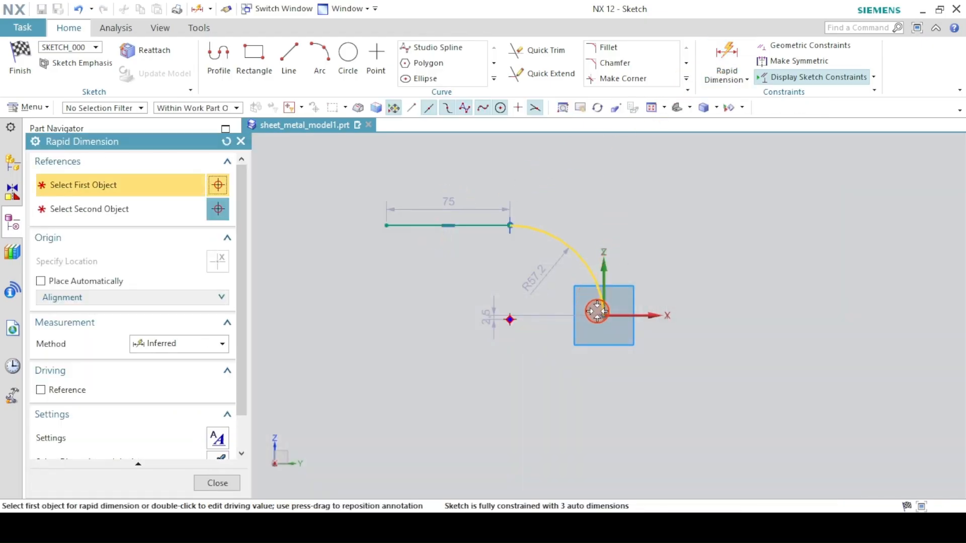
left_click(602, 315)
left_click(386, 226)
left_click(457, 384)
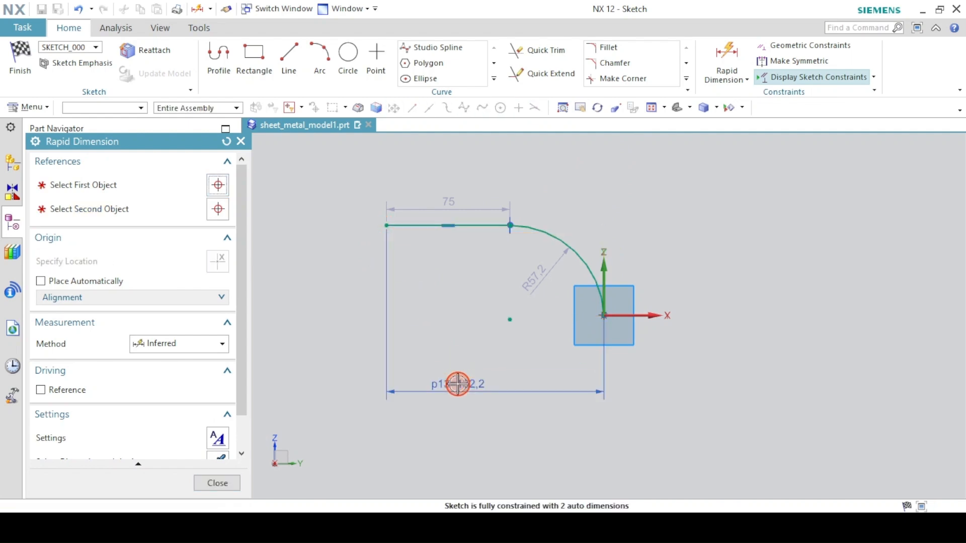
type("140")
key("Return")
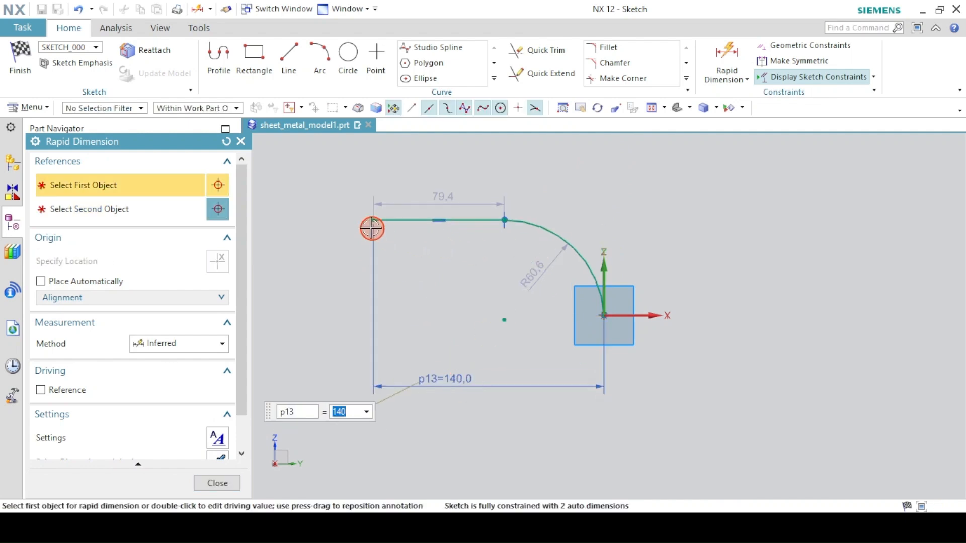
- Dimension the vertical distance from the origin to the line's free end as 75 mm
left_click(372, 229)
left_click(606, 316)
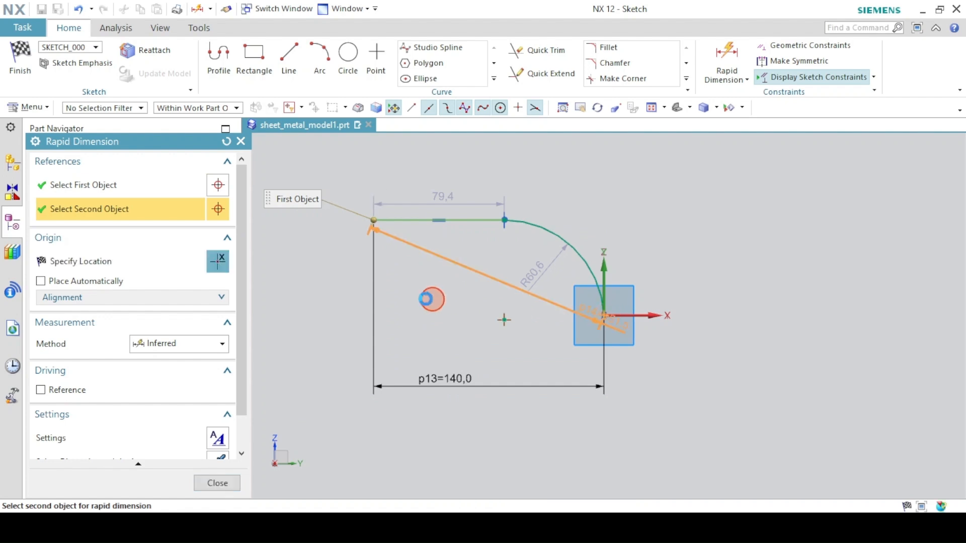
left_click(324, 258)
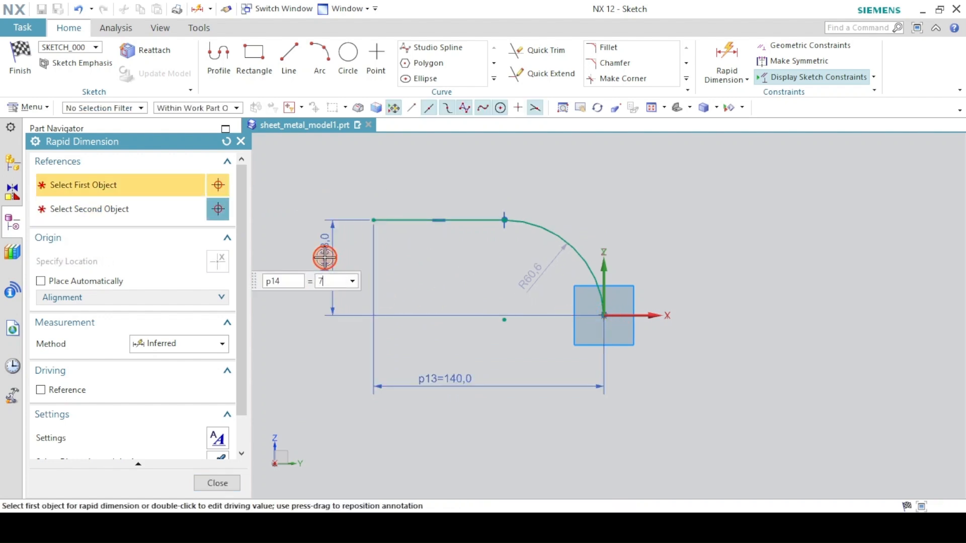
type("75")
key("Return")
- Set the arc's radius to 100 mm and finish dimensioning
left_click(537, 264)
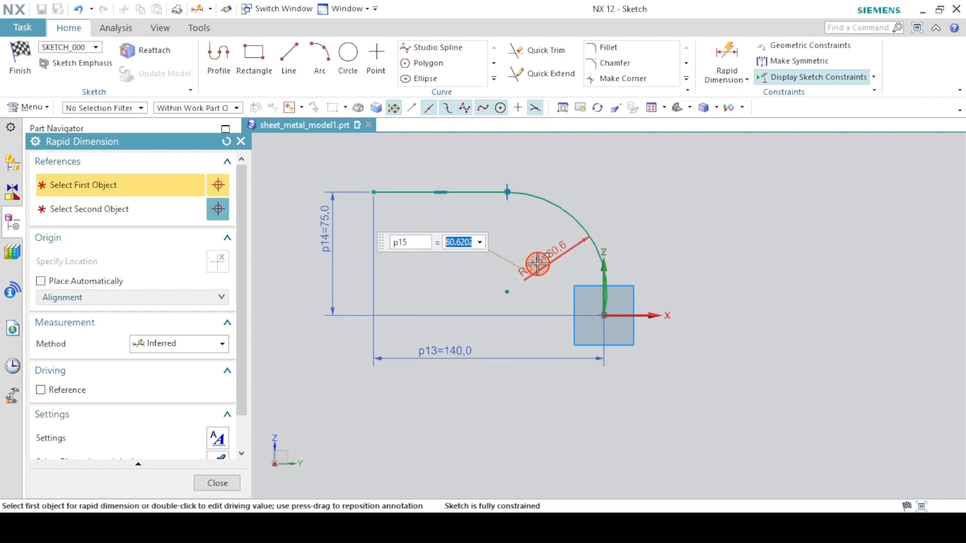
type("100")
key("Return")
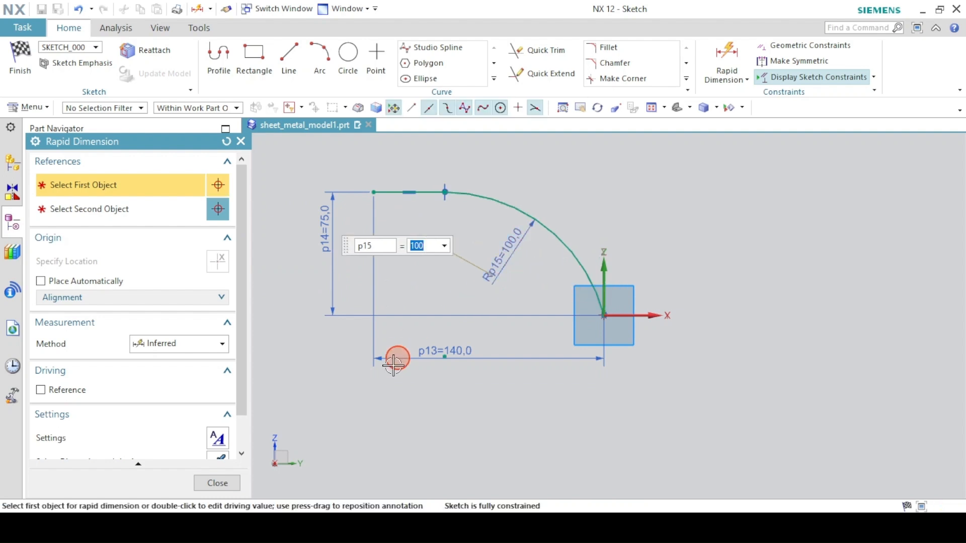
left_click(233, 483)
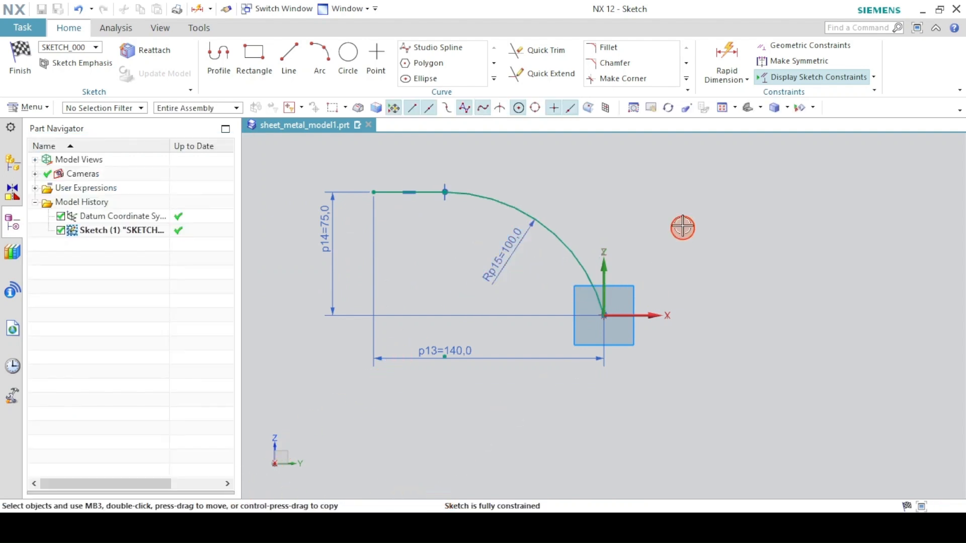
- Consult draft.png, and extend the profile from the horizontal line's free end with an arc of about 46.8 mm radius and a sloping line about 67 mm long
left_click(722, 107)
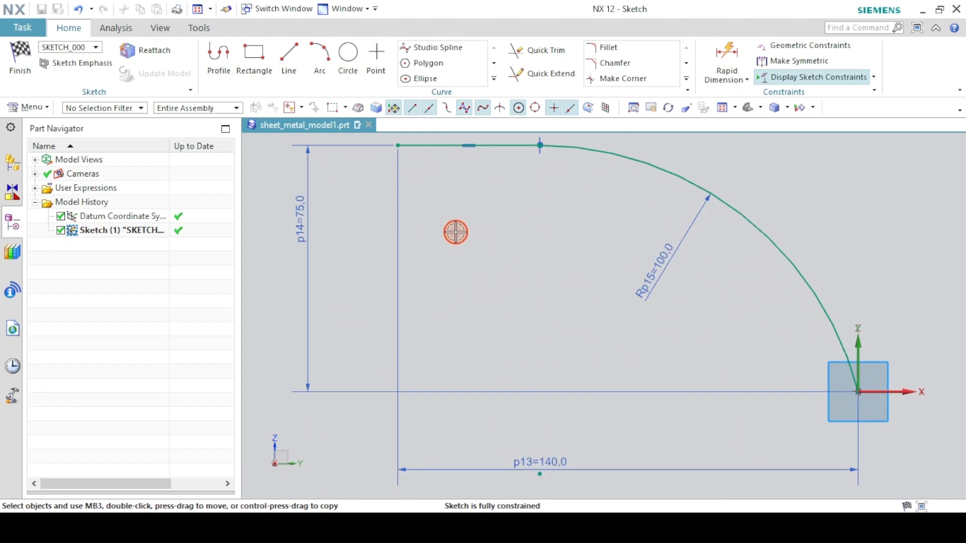
scroll(454, 232, "down", 3)
middle_click_drag(463, 259, 508, 380, "shift")
left_click(371, 525)
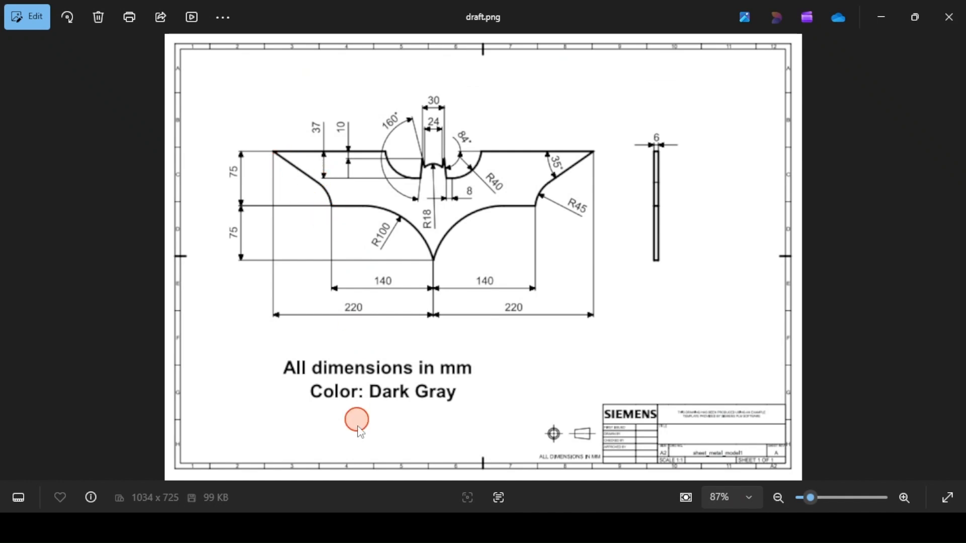
key("alt+Tab")
left_click(219, 60)
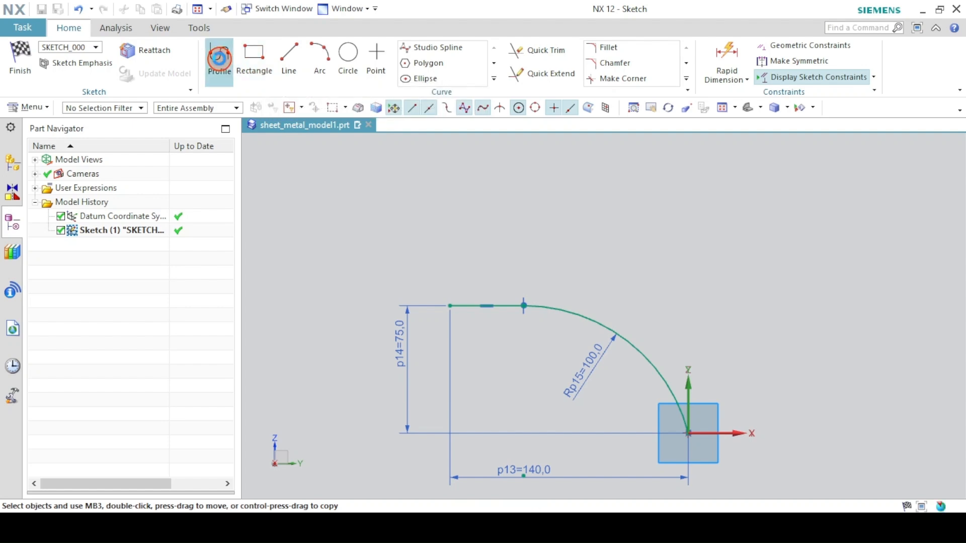
left_click(67, 180)
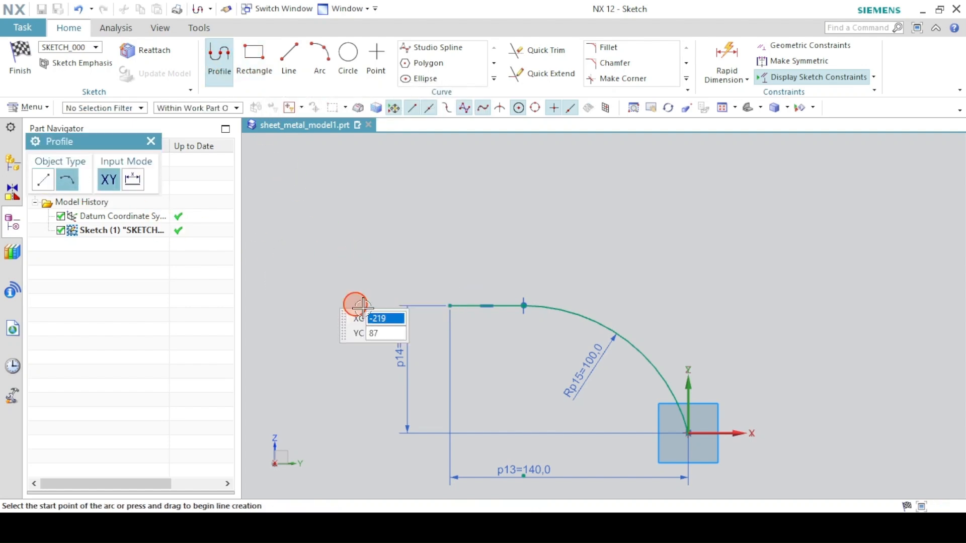
left_click(447, 305)
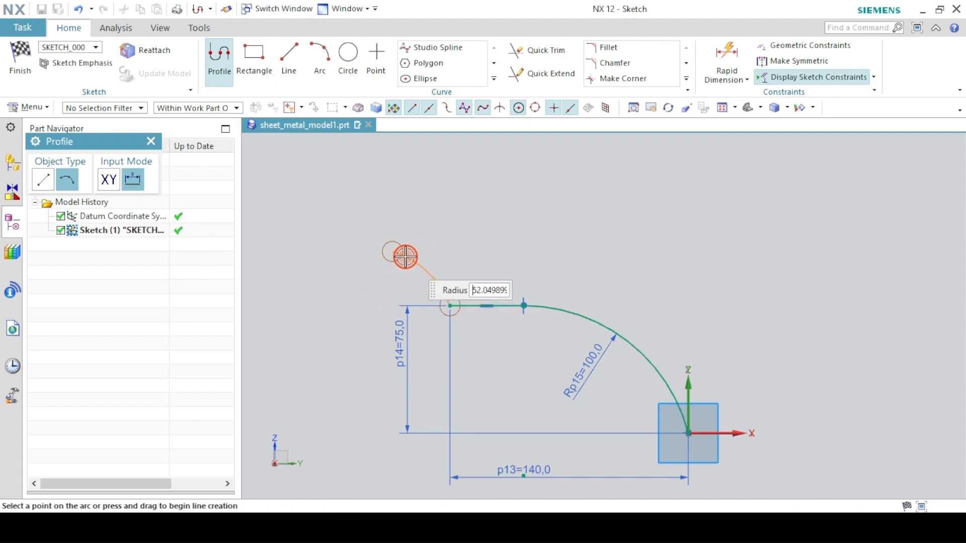
left_click(406, 256)
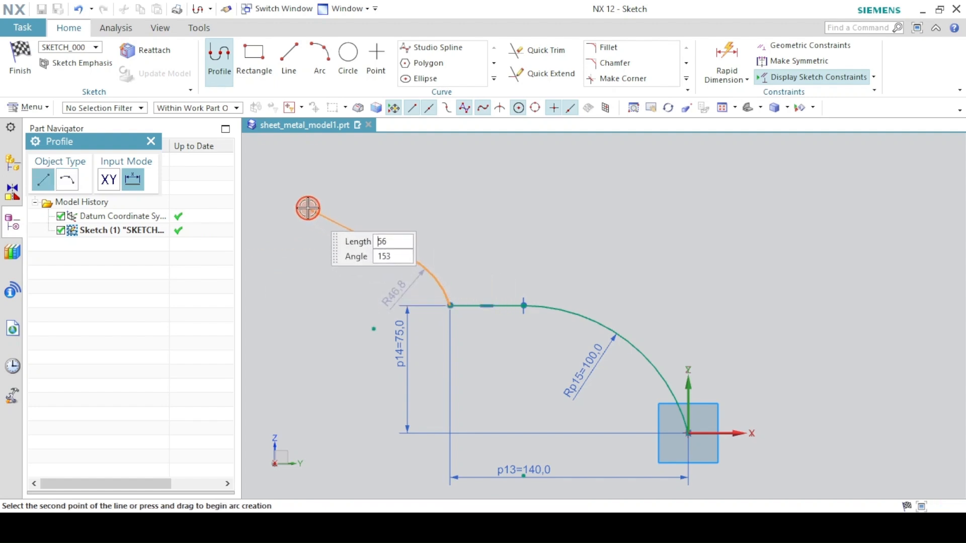
left_click(293, 196)
left_click(219, 57)
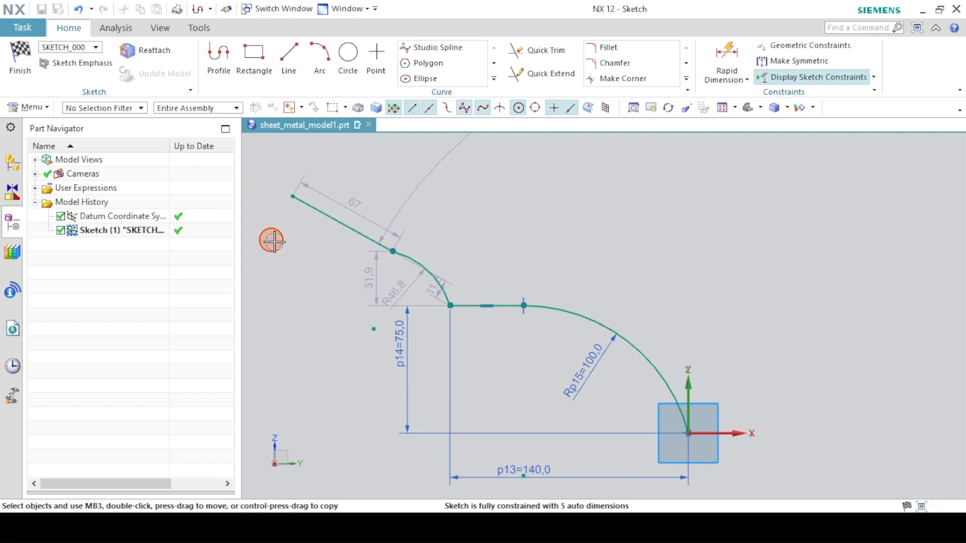
- Make the sloping line tangent to the adjoining small arc
left_click(377, 245)
left_click(415, 260)
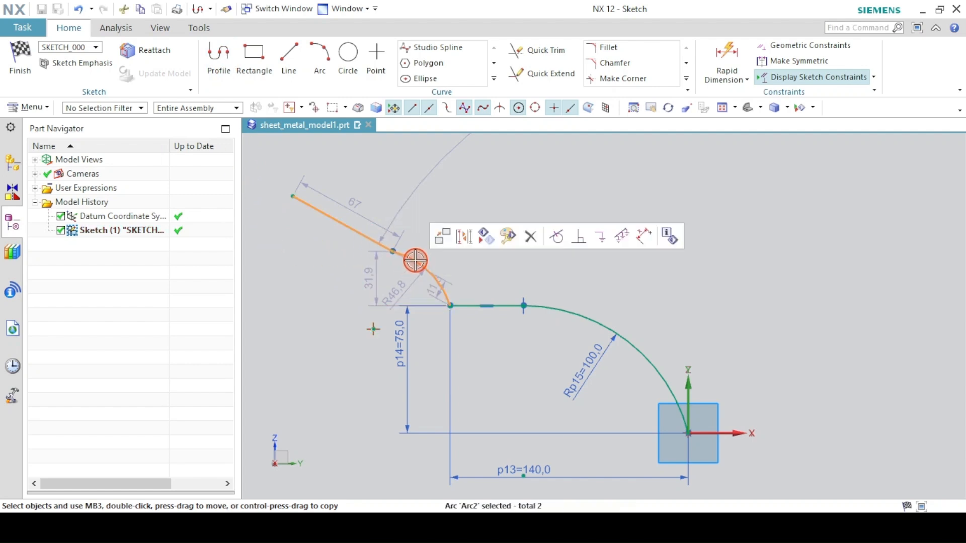
left_click(564, 229)
- Consult draft.png, and dimension the horizontal distance from the origin to the sloping line's free end as 220 mm
left_click(727, 60)
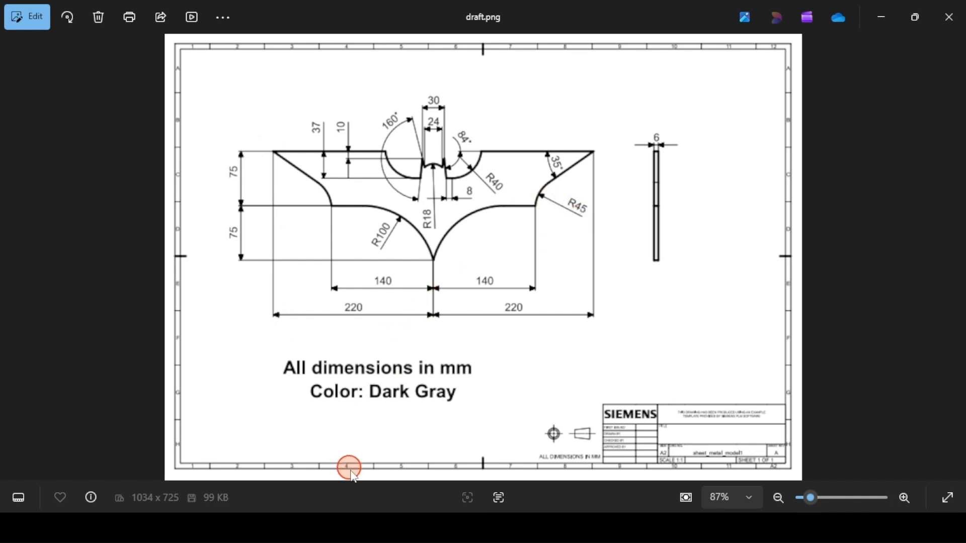
left_click(360, 524)
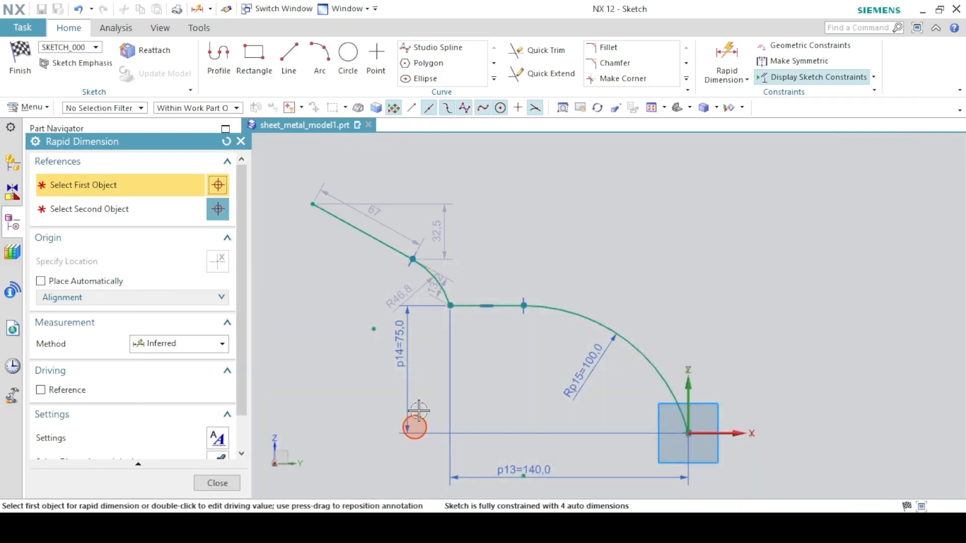
left_click(313, 205)
left_click(685, 432)
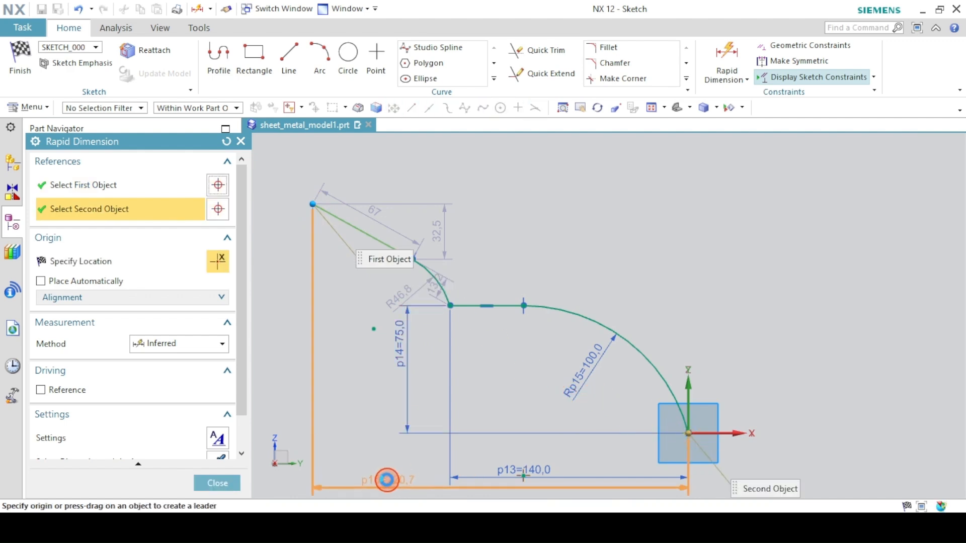
left_click(386, 481)
type("220.69")
key("Return")
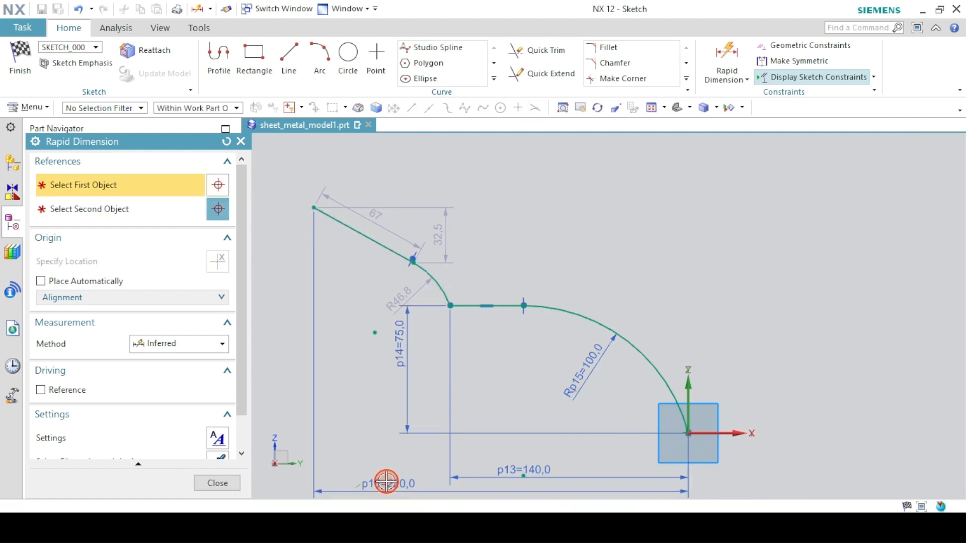
- Dimension the vertical distance between the sloping line's free end and the small arc's lower end as 75 mm
left_click(314, 207)
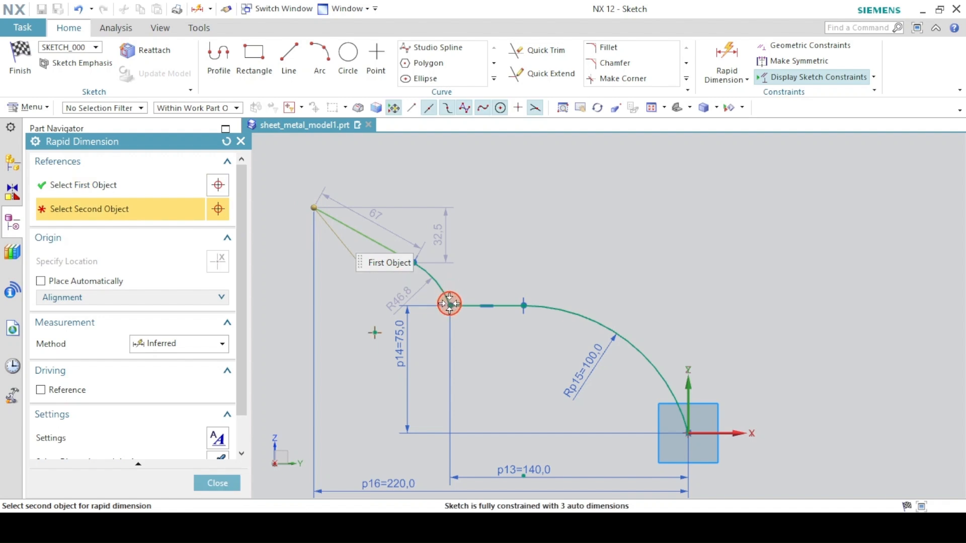
left_click(449, 303)
left_click(275, 271)
type("75")
key("Return")
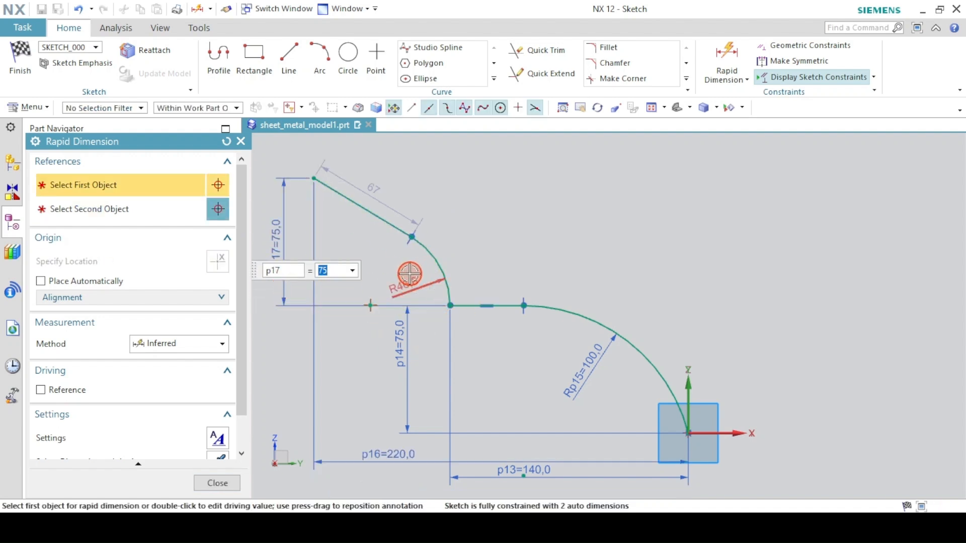
- Set the radius of the small arc below the sloping line to 45 mm
left_click(409, 275)
type("45")
key("Return")
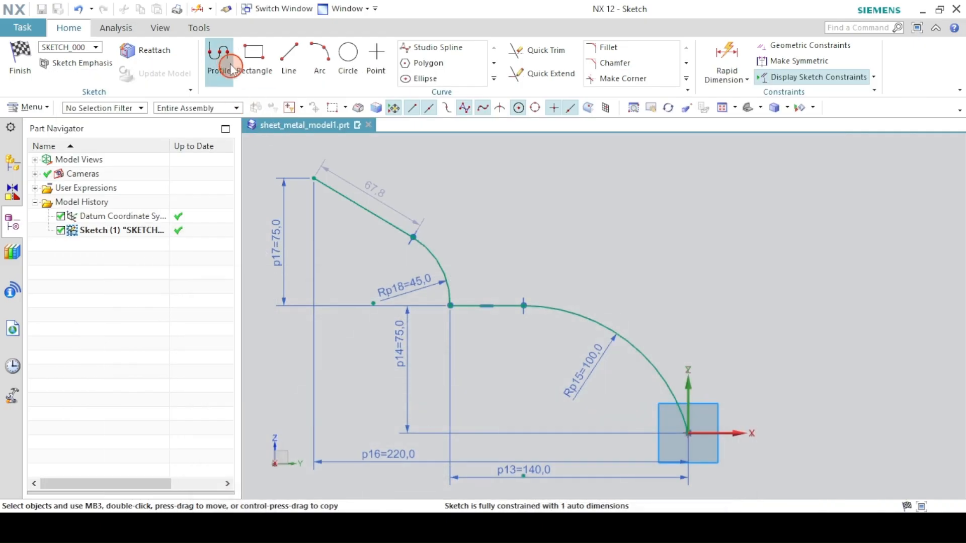
- Extend the profile from the sloping line's free end with a horizontal line about 131 mm long and a downward arc of about 29.4 mm radius
left_click(314, 178)
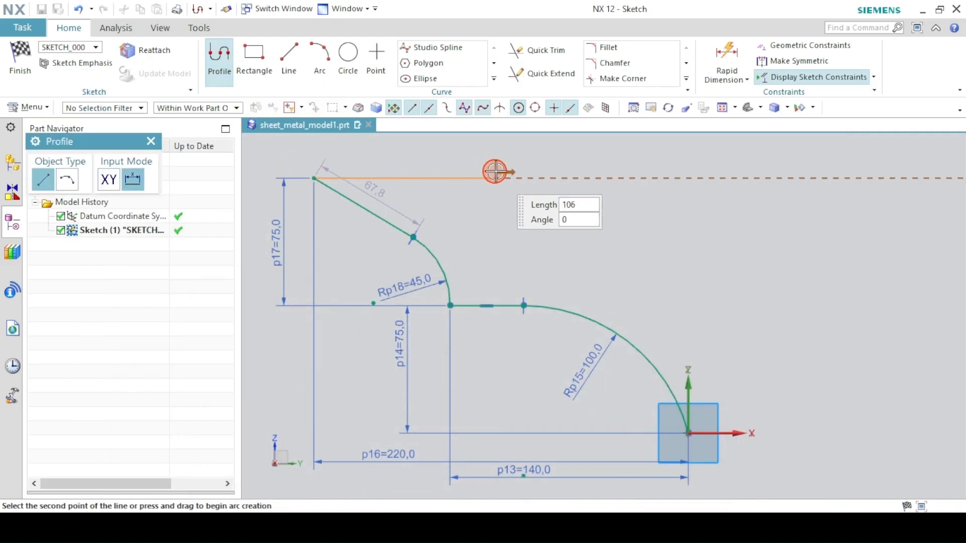
left_click(536, 176)
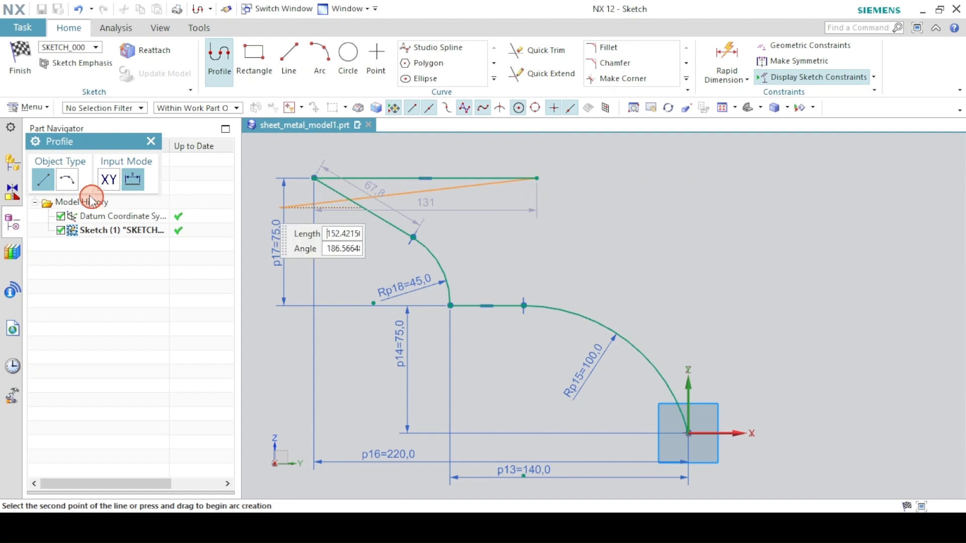
left_click(68, 181)
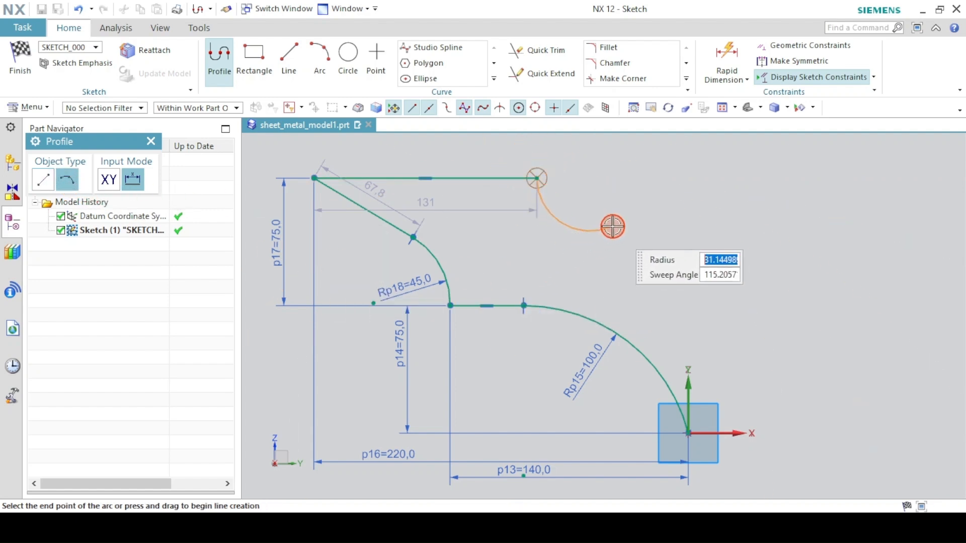
left_click(569, 225)
left_click(217, 57)
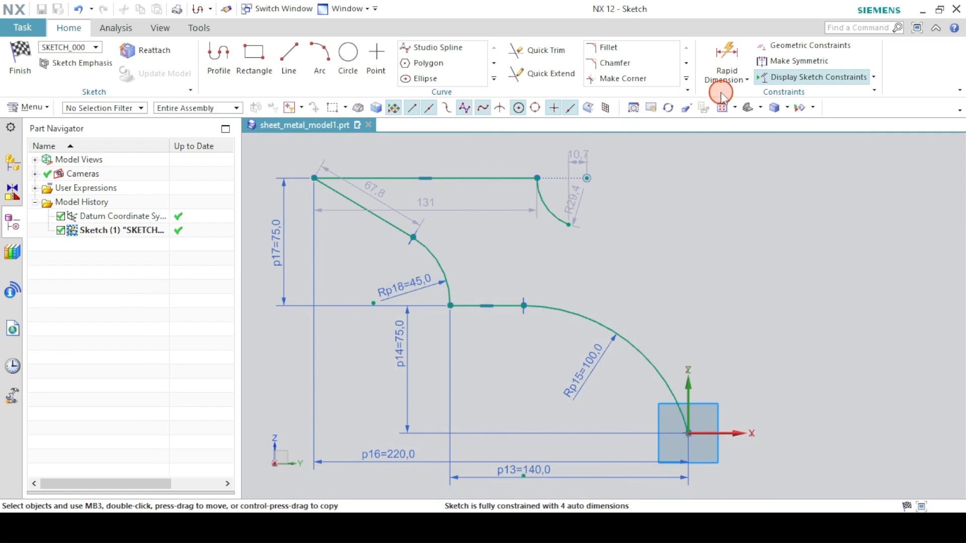
- Dimension the angle between the upper horizontal line and the sloping line as 35°
left_click(720, 94)
left_click(717, 79)
left_click(377, 179)
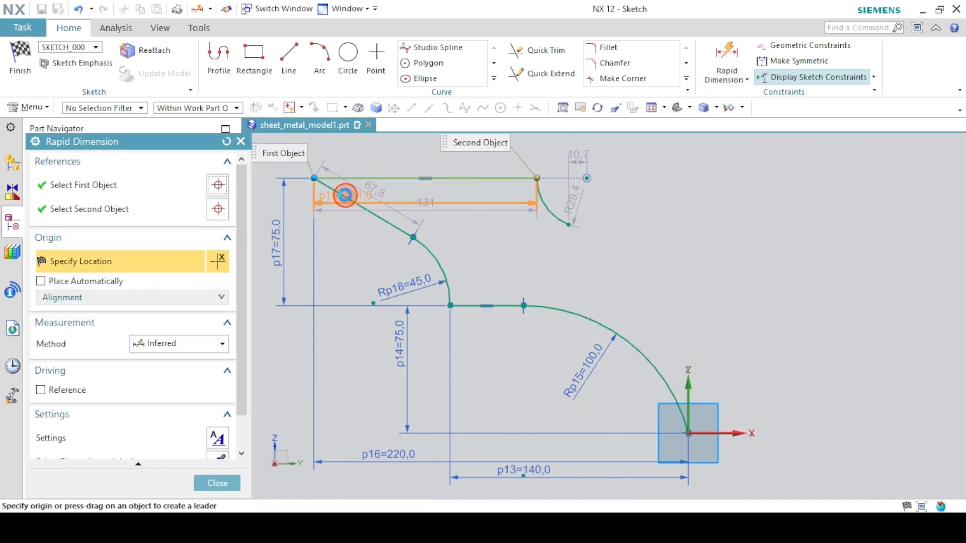
left_click(342, 194)
left_click(502, 228)
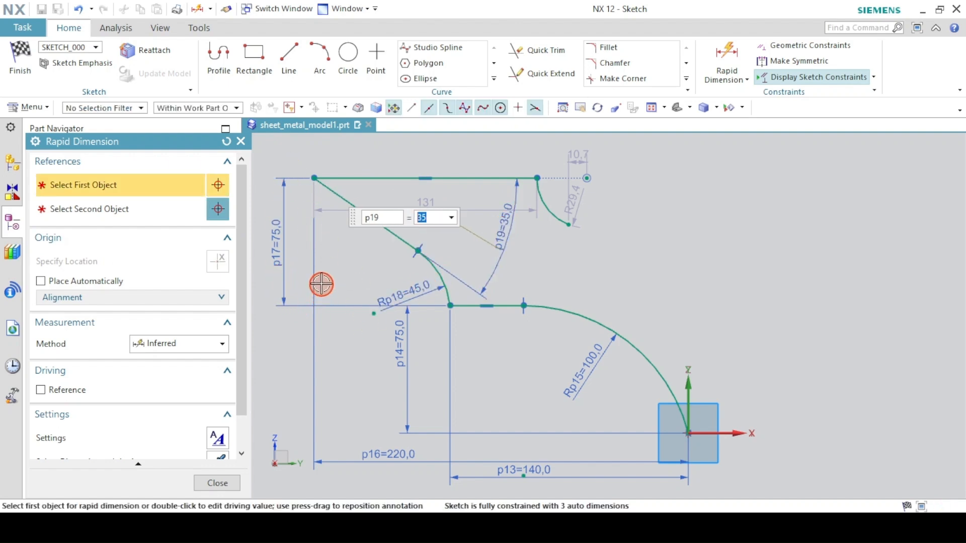
- Consult draft.png, and set the radius of the arc at the upper horizontal line's end to 40 mm
left_click(357, 521)
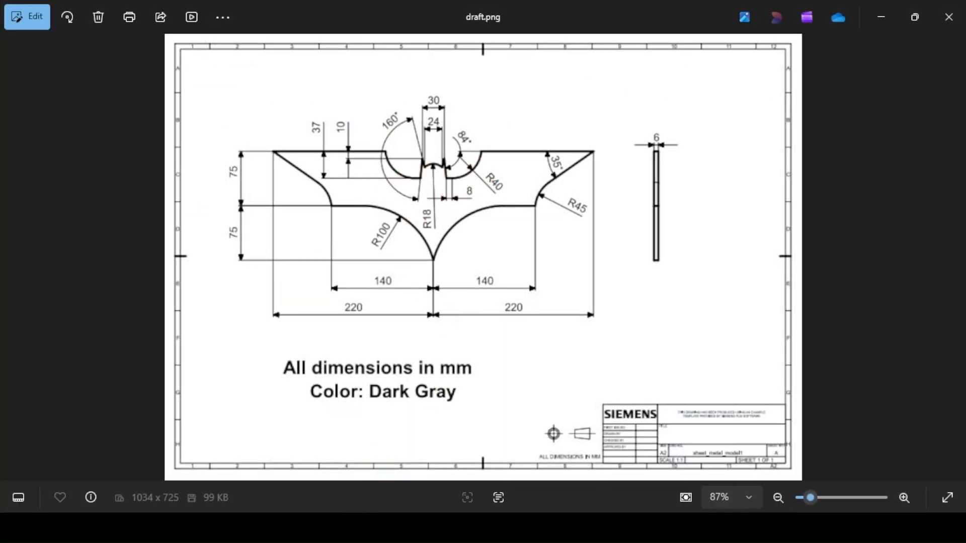
left_click(357, 521)
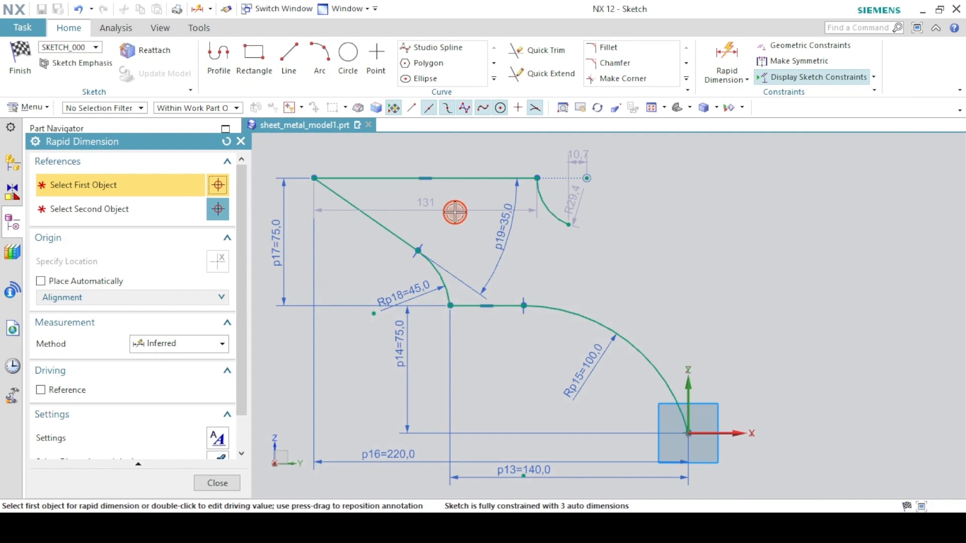
left_click(568, 202)
type("40")
key("Return")
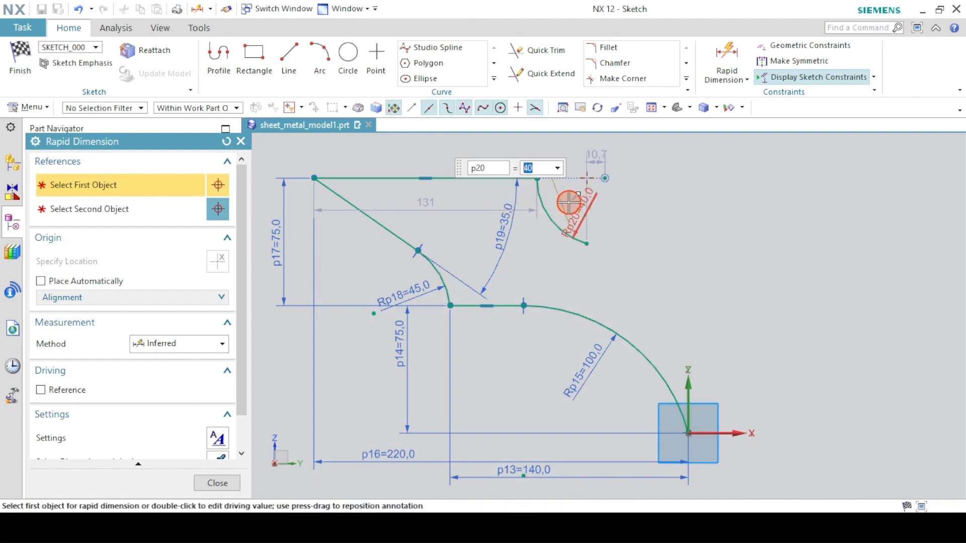
- Check draft.png, and draw a horizontal line about 22 mm long from the lower end of the R40 arc
left_click(375, 505)
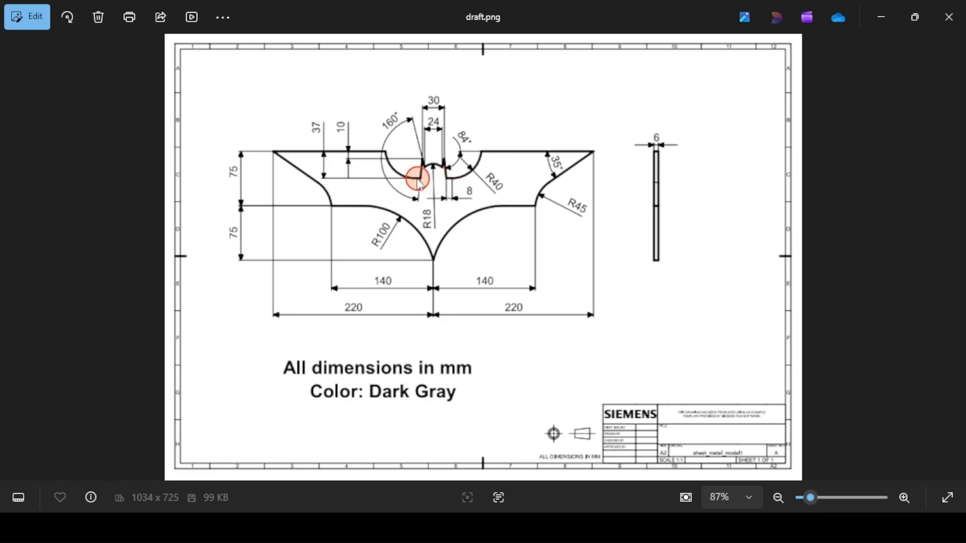
left_click(356, 511)
left_click(218, 58)
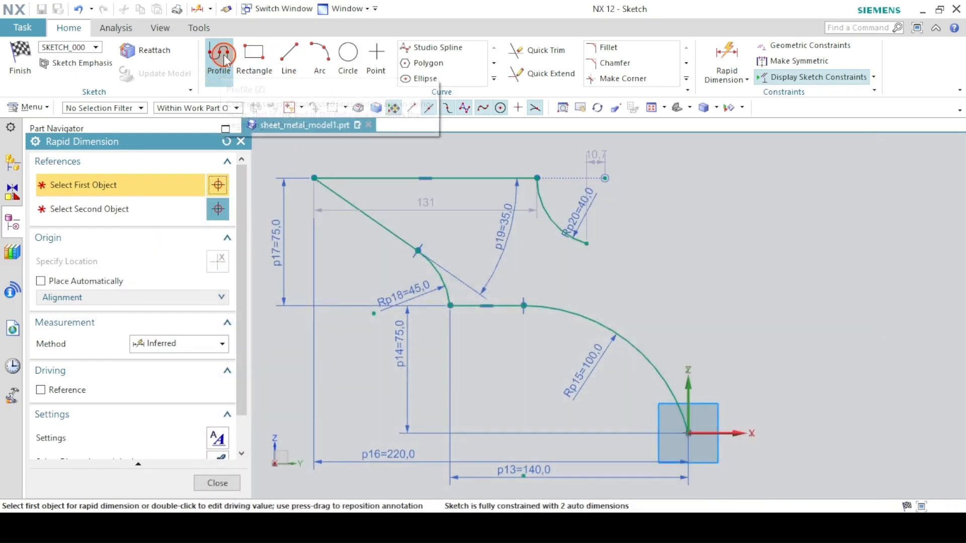
left_click(282, 77)
left_click(586, 244)
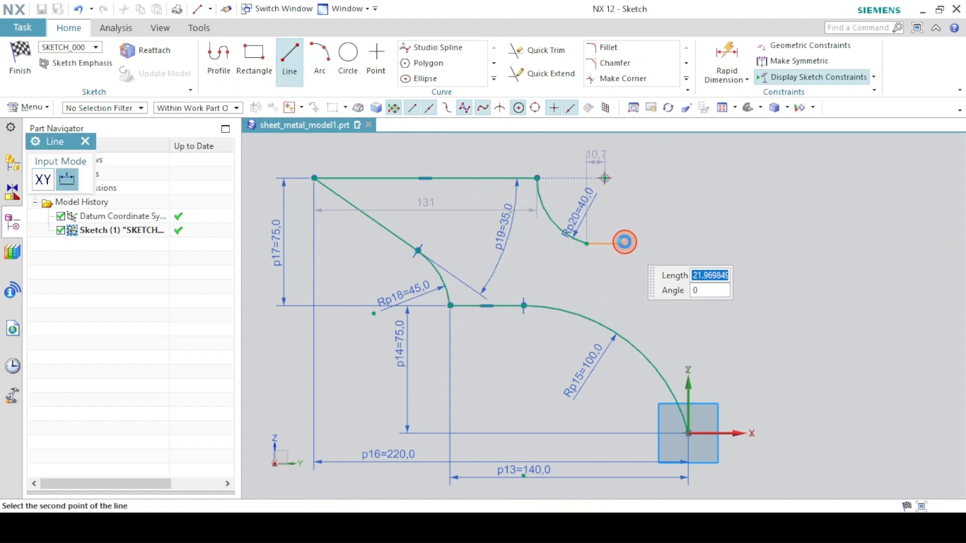
left_click(624, 243)
- Set the length of the short horizontal line at the R40 arc's end to 8 mm and finish dimensioning
left_click(722, 76)
left_click(714, 97)
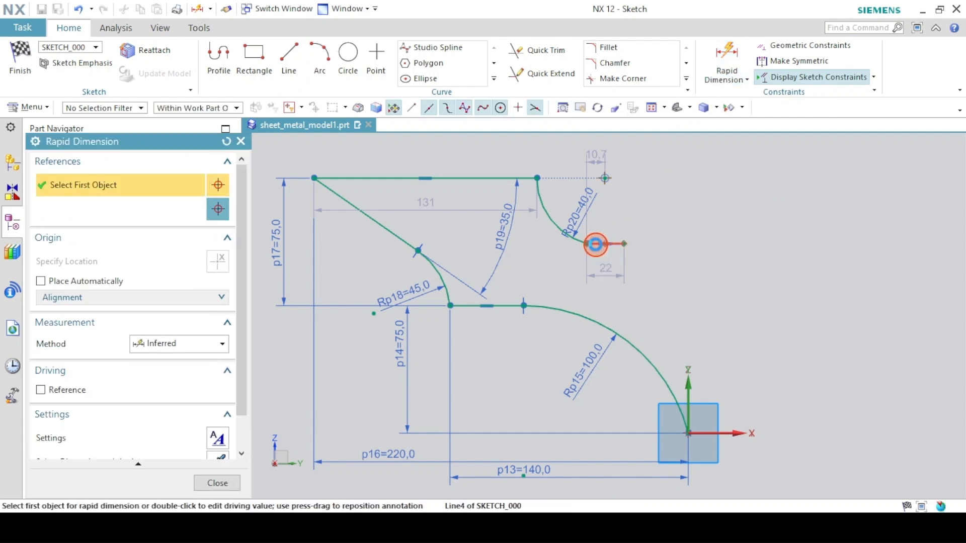
left_click(594, 246)
left_click(681, 310)
type("8")
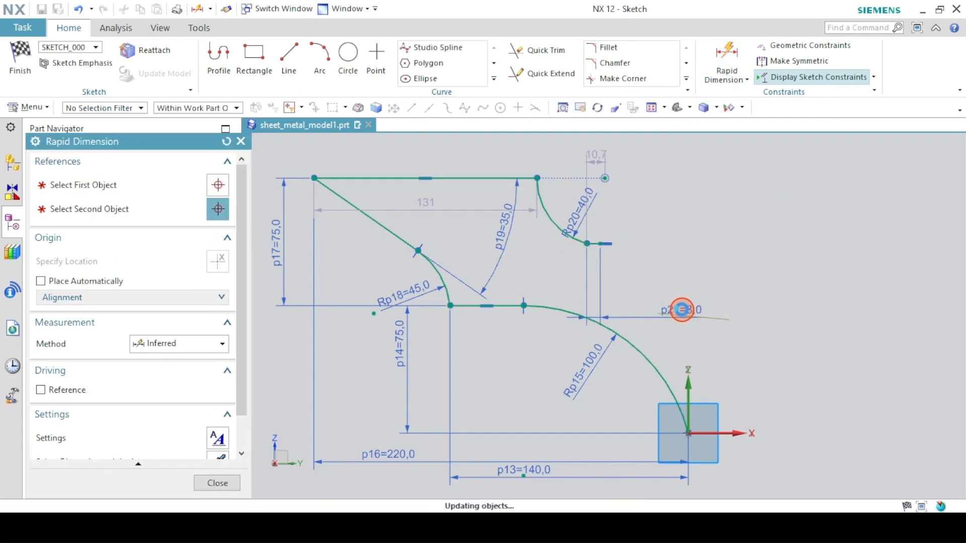
key("Return")
mouse_move(562, 301)
middle_mouse_down("shift")
mouse_move(541, 274)
mouse_move(585, 312)
middle_mouse_up("shift")
scroll(543, 276, "down", 5)
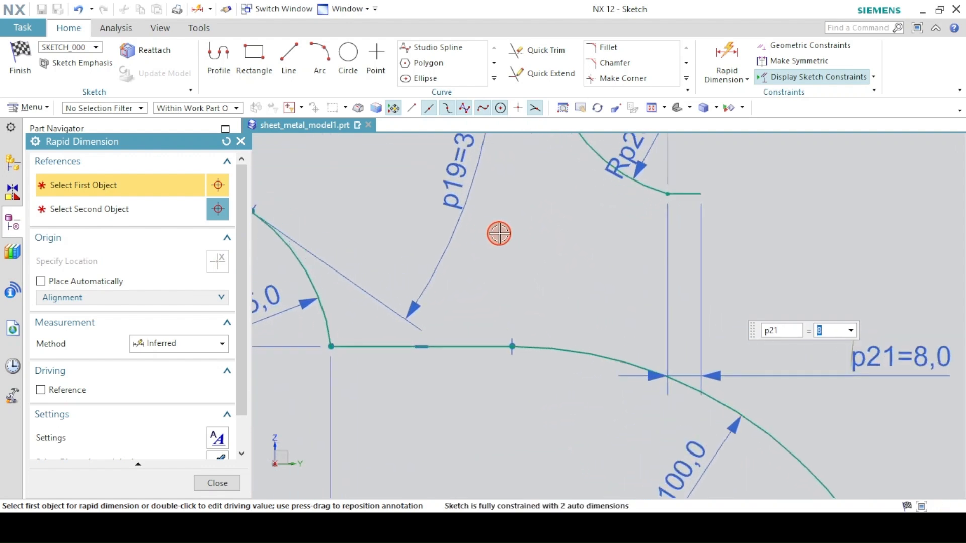
left_click(218, 483)
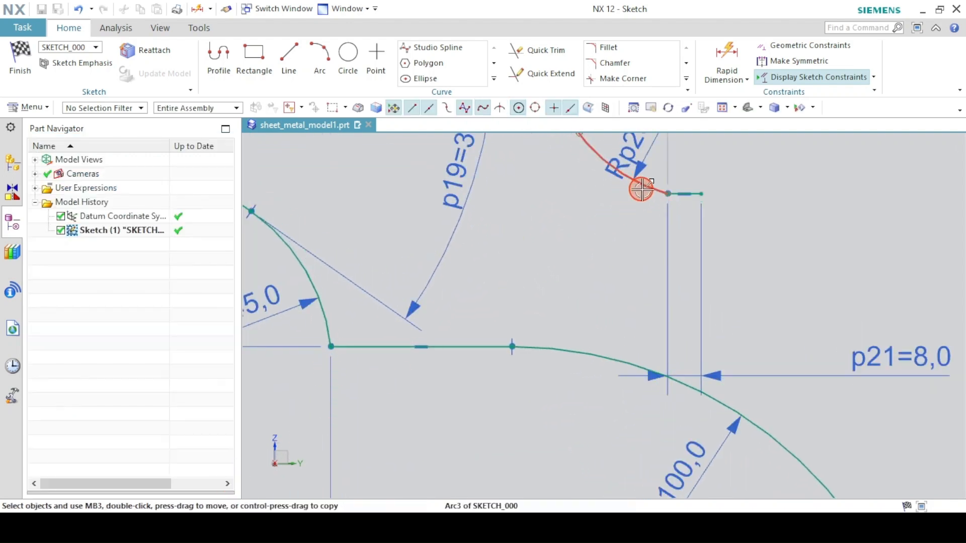
- Make the R40 arc tangent to the 8 mm horizontal line
scroll(646, 189, "down", 4)
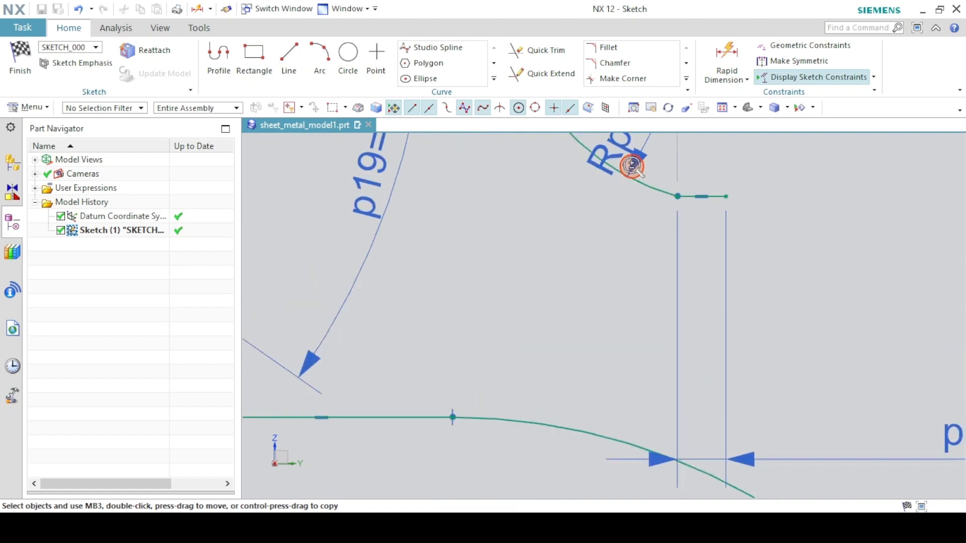
left_click(687, 196)
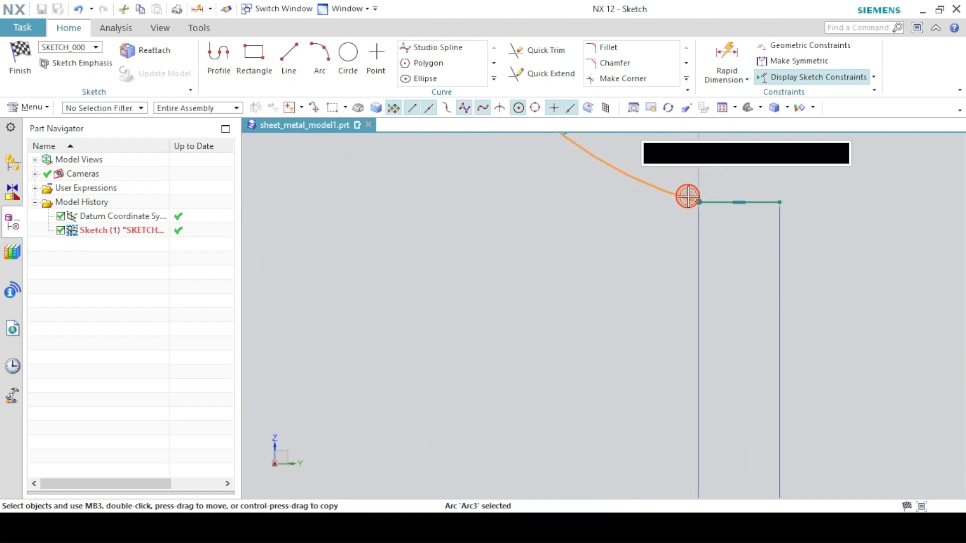
left_click(721, 202)
left_click(836, 175)
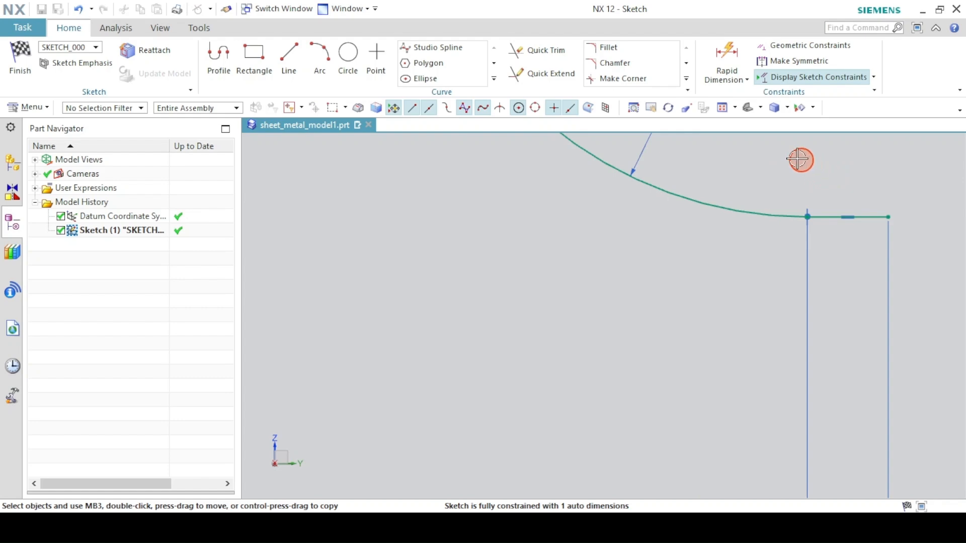
- Consult draft.png, and try to dimension the vertical distance between the upper horizontal line and the R40 arc's lower end
left_click(722, 108)
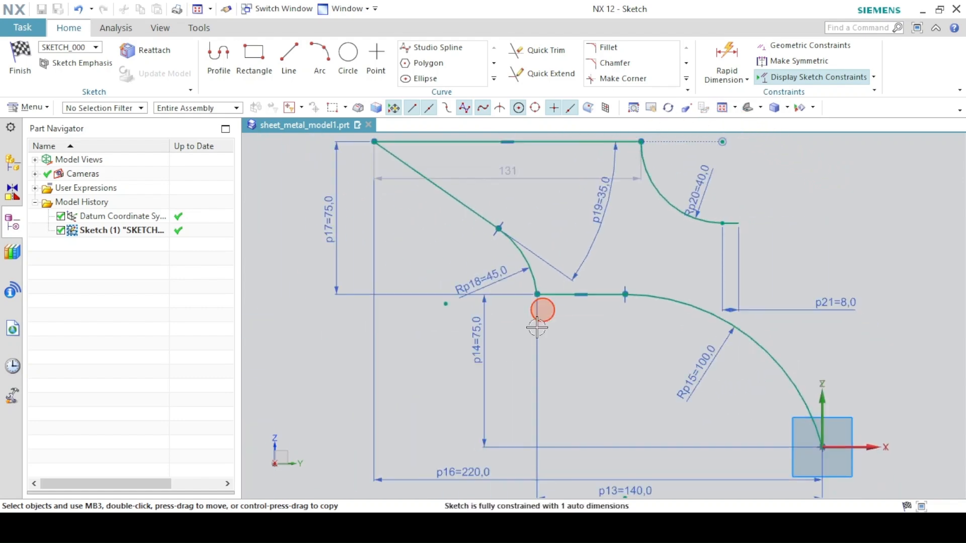
left_click(370, 527)
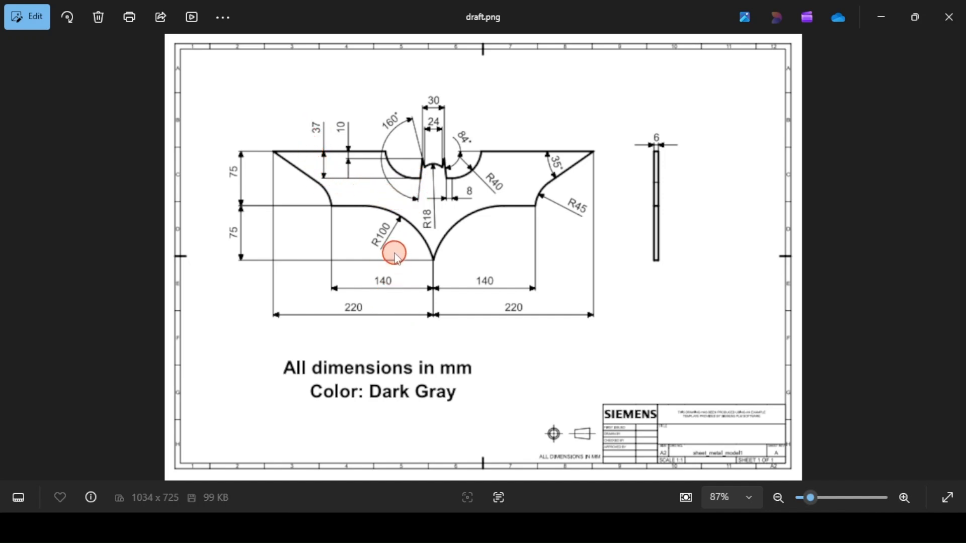
left_click(358, 527)
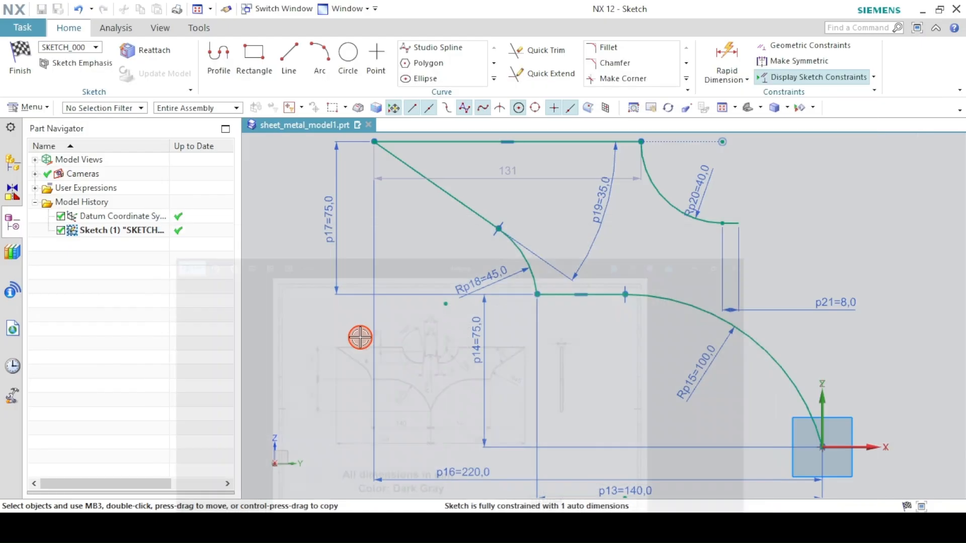
left_click(717, 59)
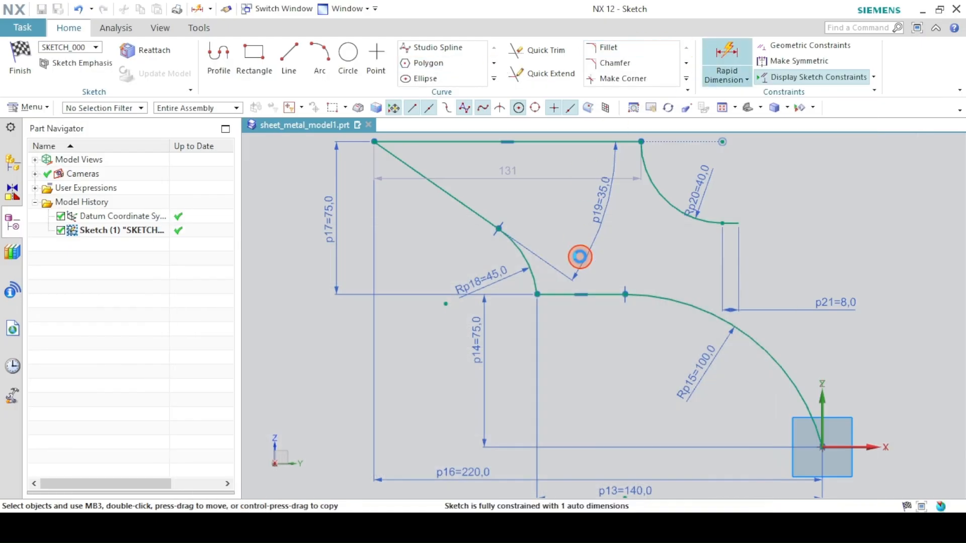
left_click(726, 221)
left_click(599, 144)
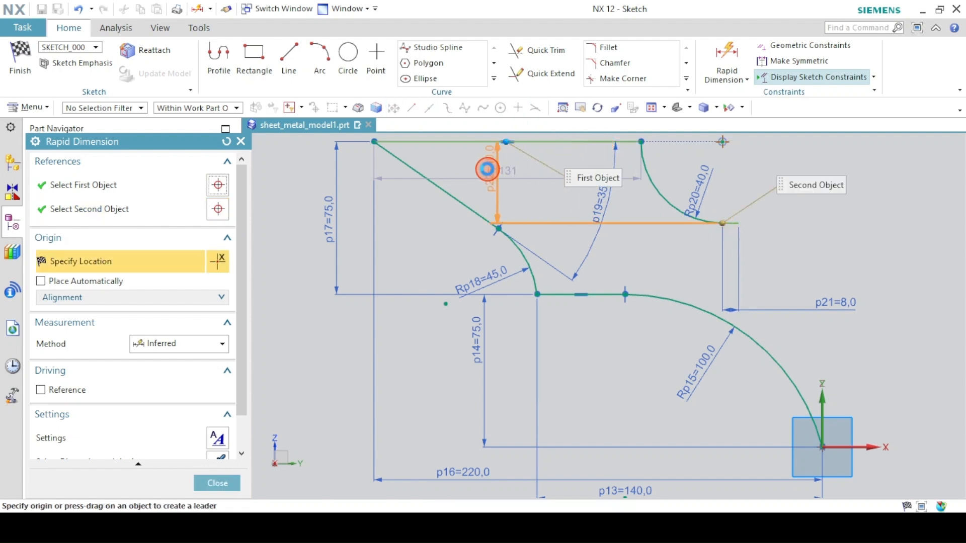
left_click(480, 173)
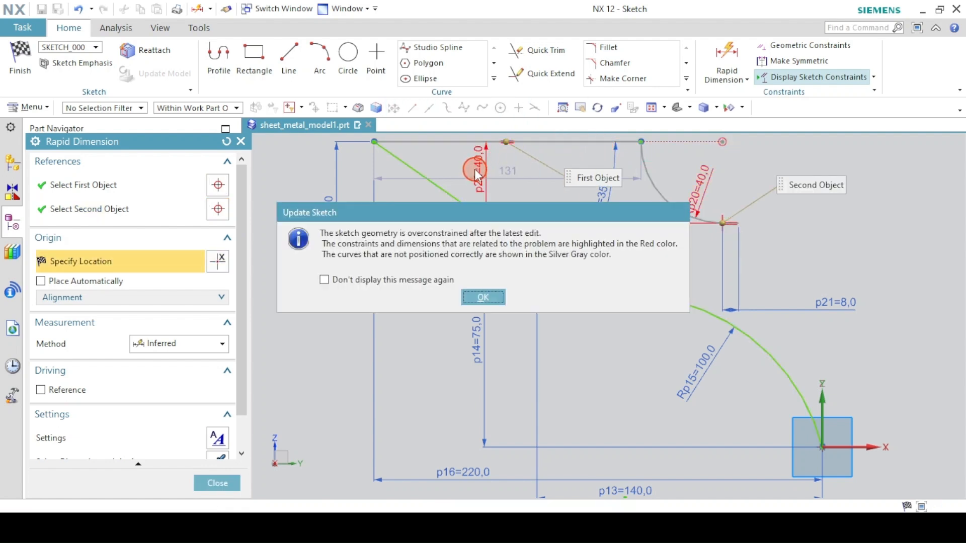
left_click(480, 299)
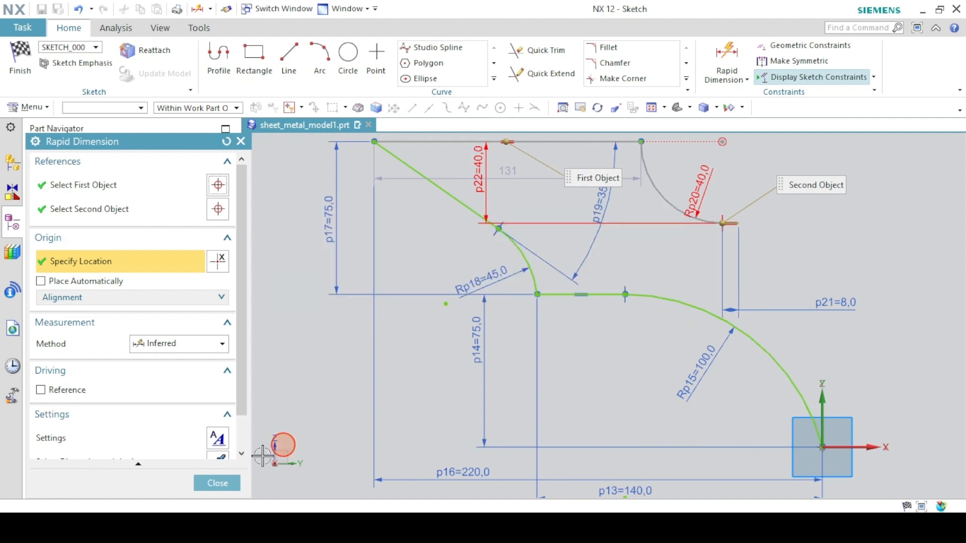
left_click(216, 483)
left_click(610, 307)
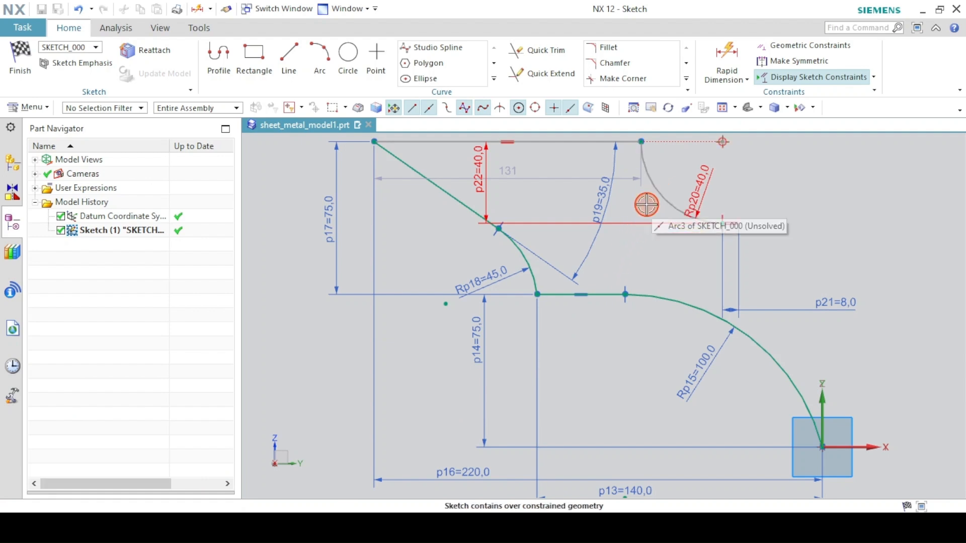
- Delete the over-constraining Point on Curve constraint between the R40 arc's centre and the upper horizontal line
scroll(625, 204, "up", 3)
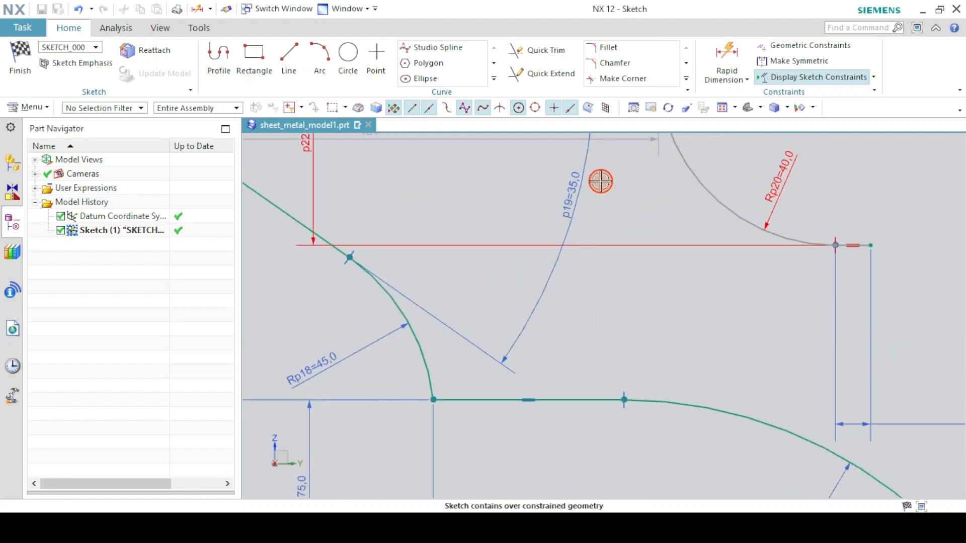
middle_click_drag(552, 277, 457, 436, "shift")
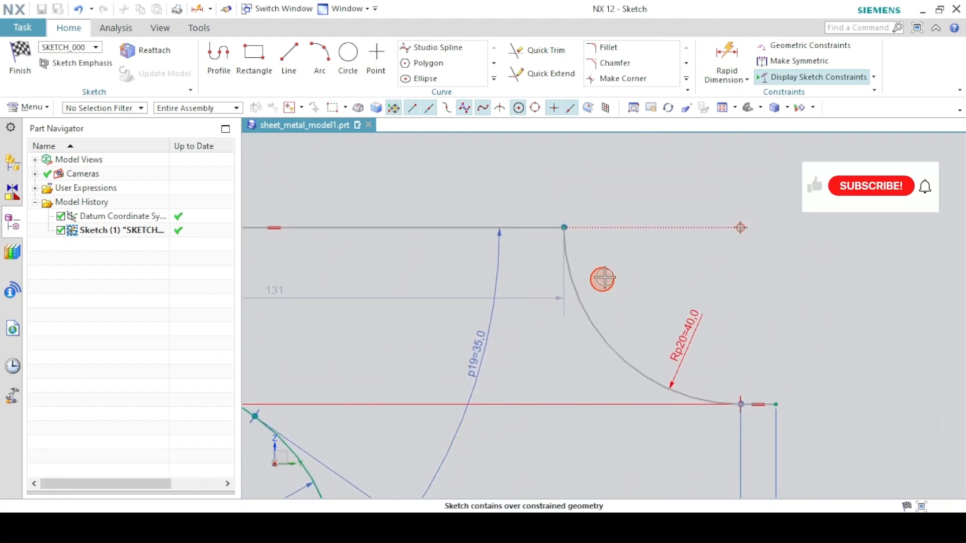
left_click(646, 230)
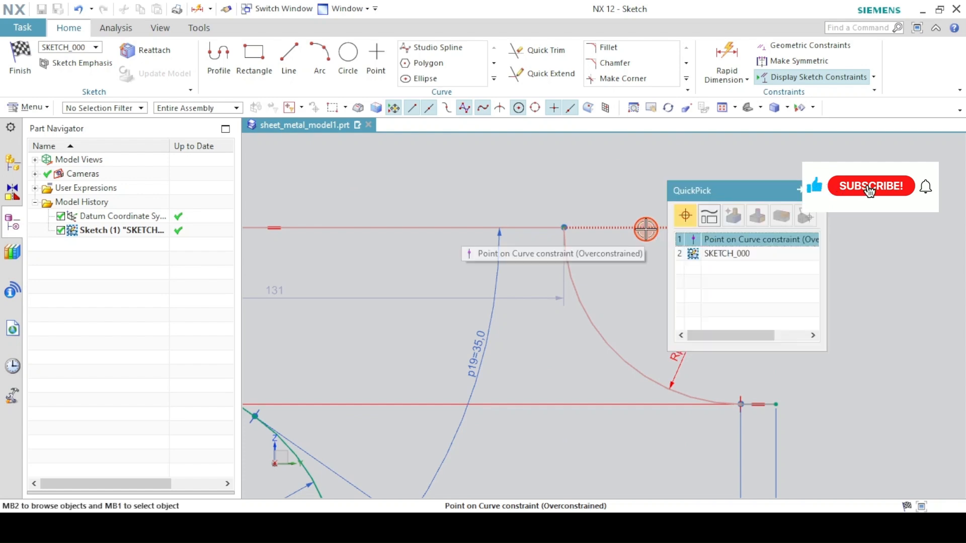
left_click(694, 237)
left_click(722, 213)
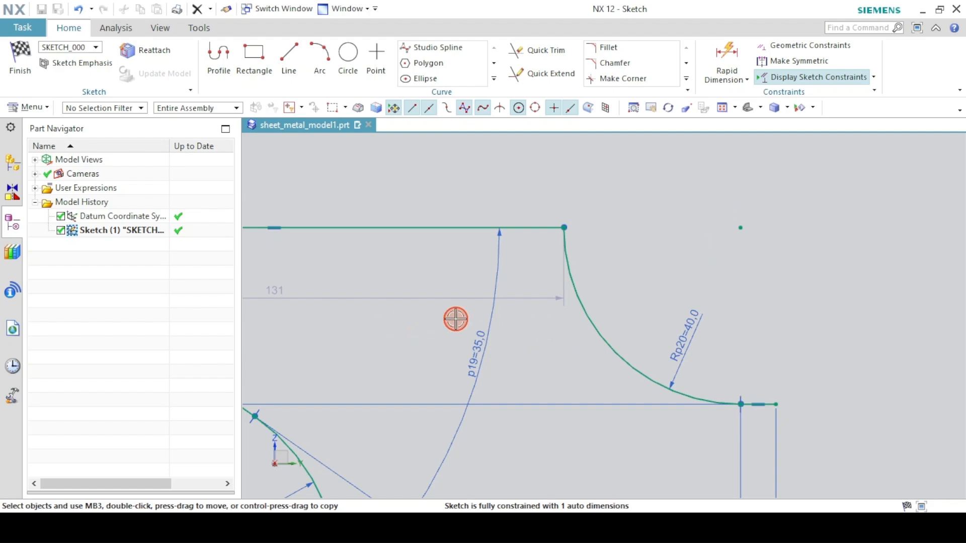
- Check draft.png, and set the vertical distance between the upper horizontal line and the R40 arc's lower end to 37 mm
scroll(459, 367, "down", 3)
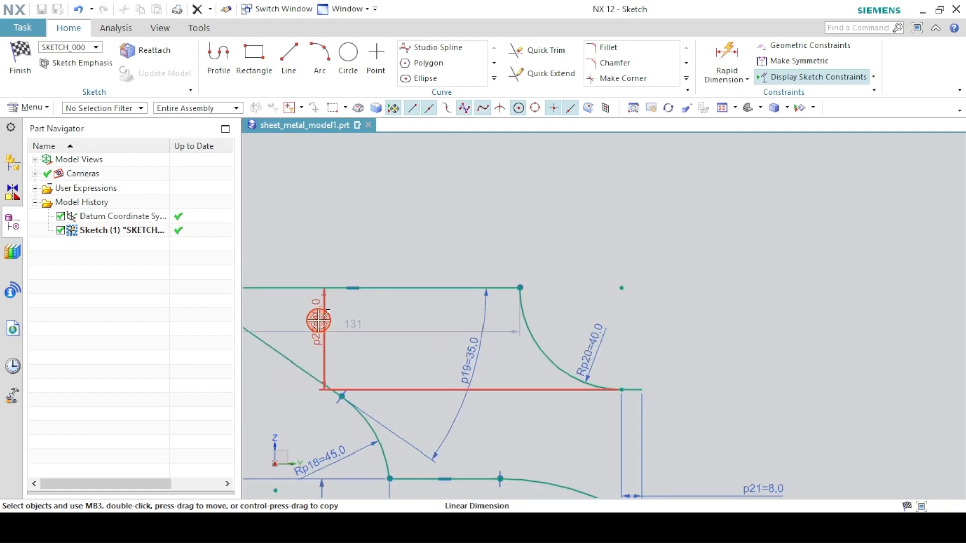
left_click(356, 523)
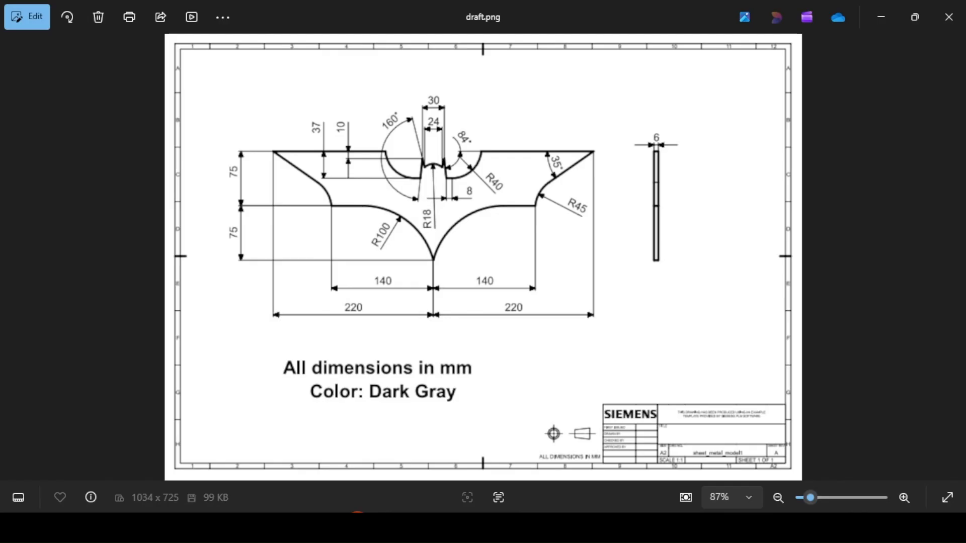
left_click(357, 524)
double_click(317, 321)
type("37")
key("Return")
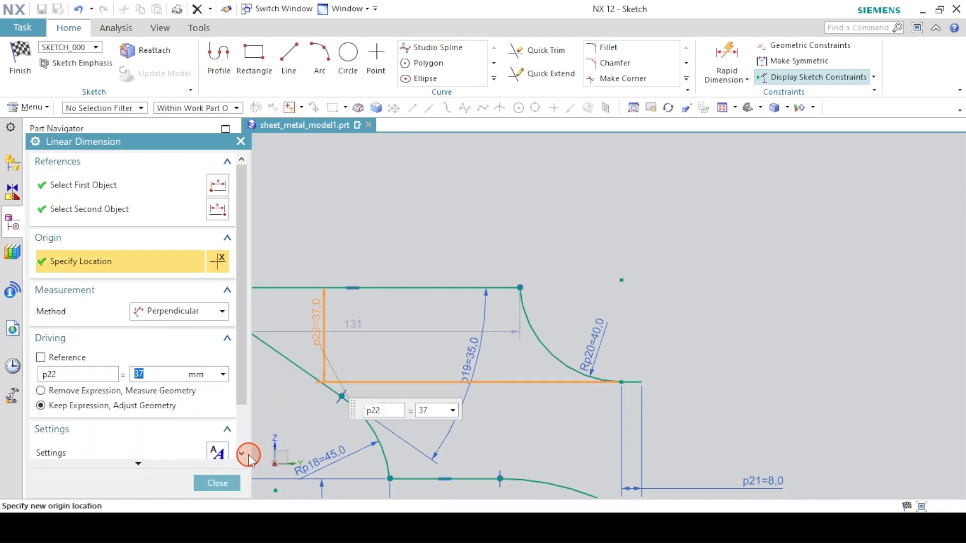
left_click(226, 484)
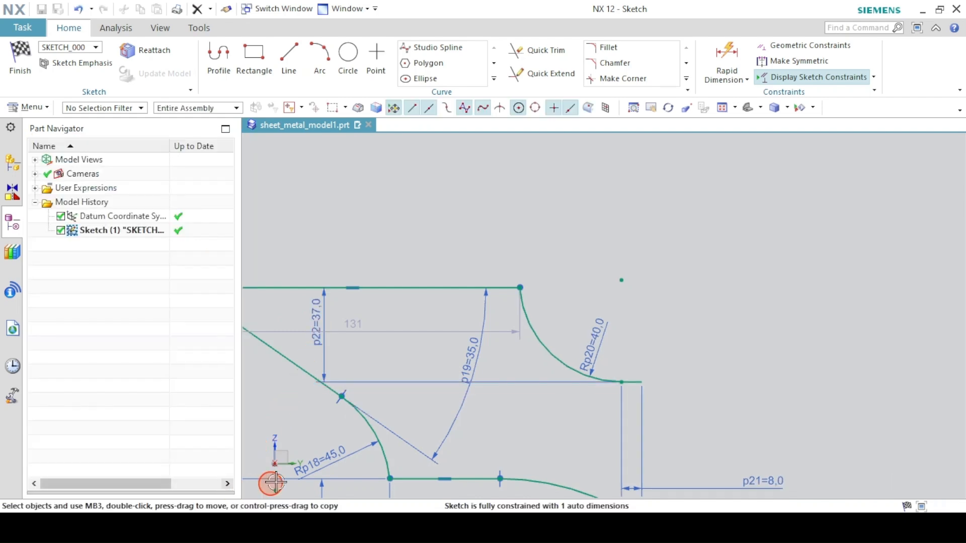
- Consult draft.png, and draw a steep line at about 76° up from the 8 mm line's free end, then one about 24 mm long back down
left_click(721, 108)
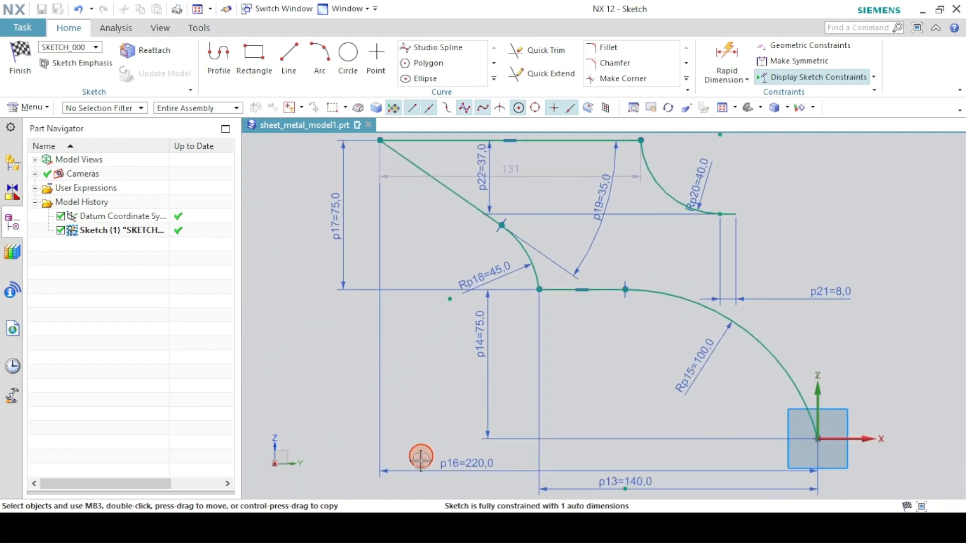
key("alt+Tab")
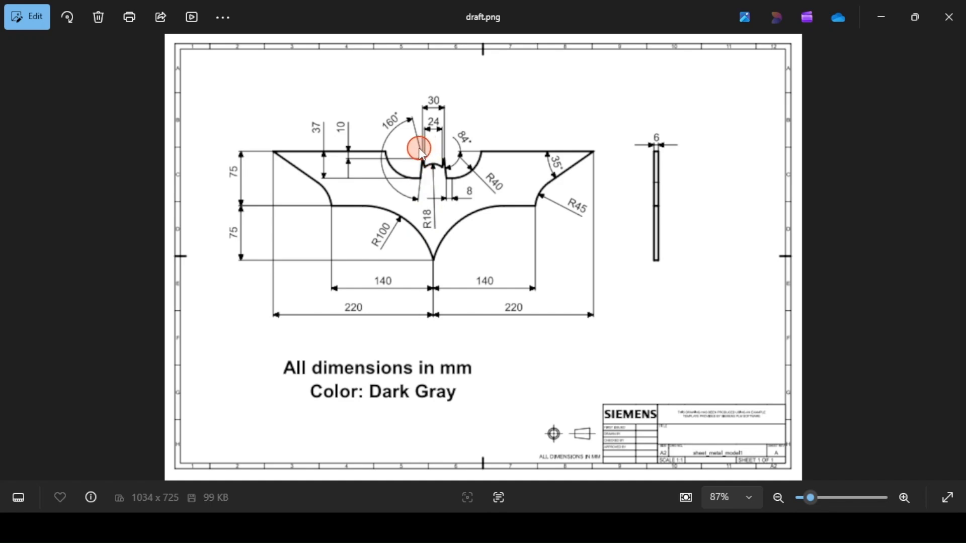
left_click(353, 526)
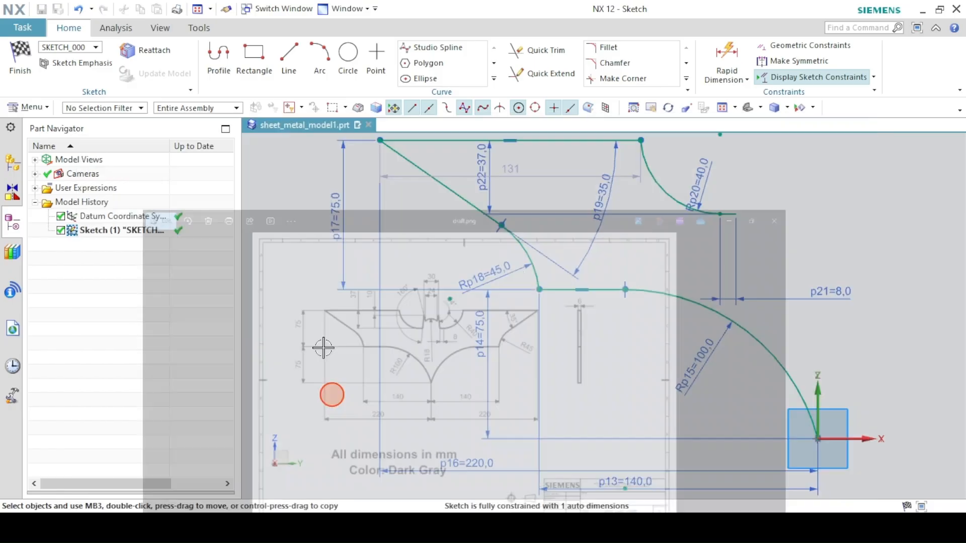
left_click(224, 63)
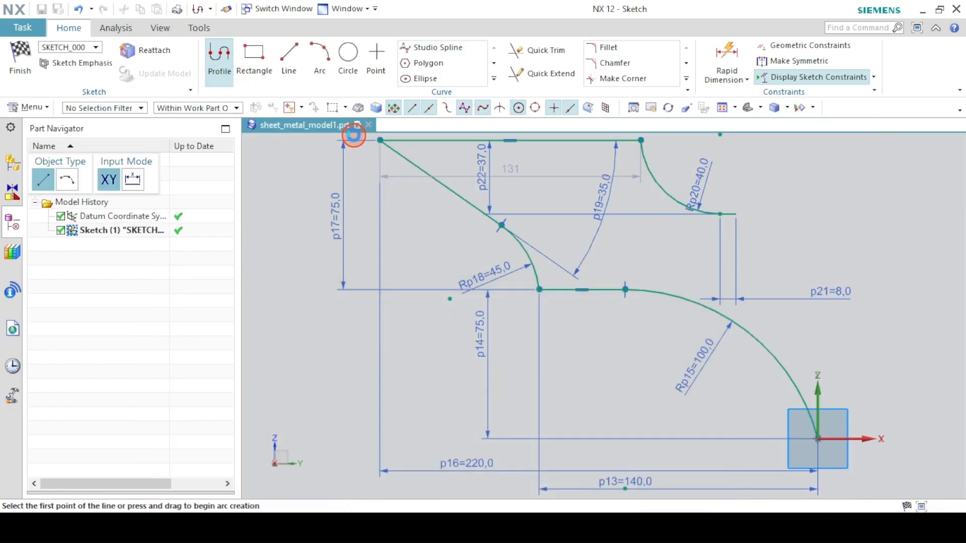
left_click(734, 214)
left_click(753, 144)
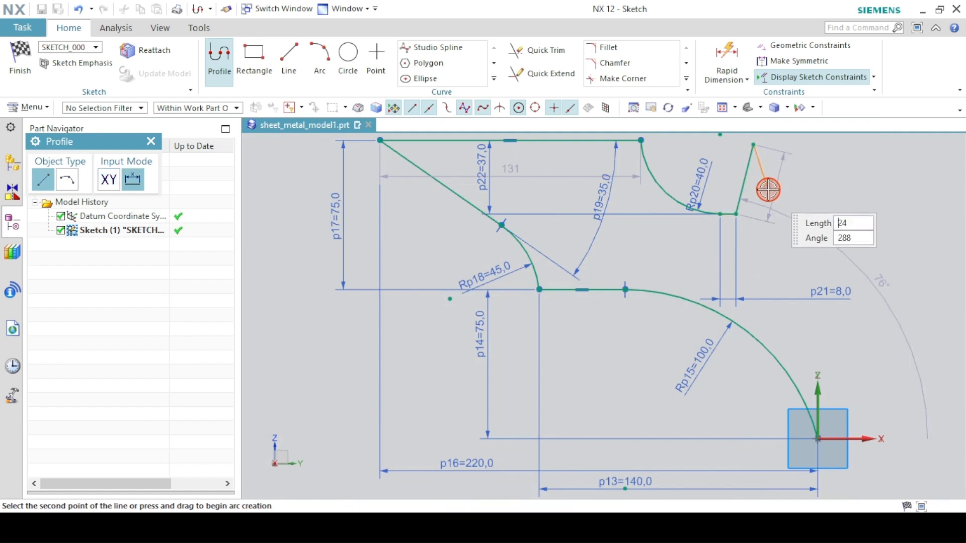
left_click(768, 190)
left_click(229, 57)
- Check the ear dimensions in draft.png, and move the peak of the two new lines further below the upper horizontal line
left_click(724, 57)
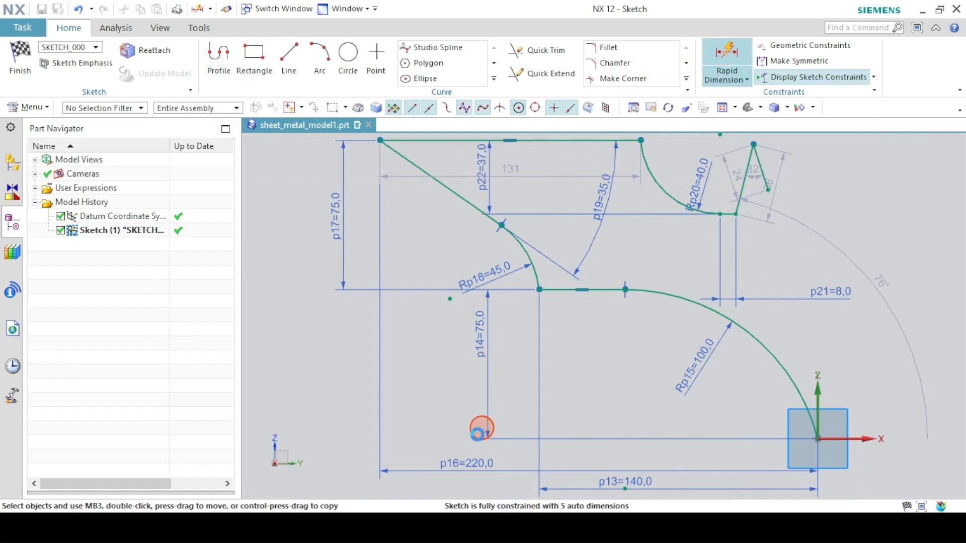
left_click(353, 526)
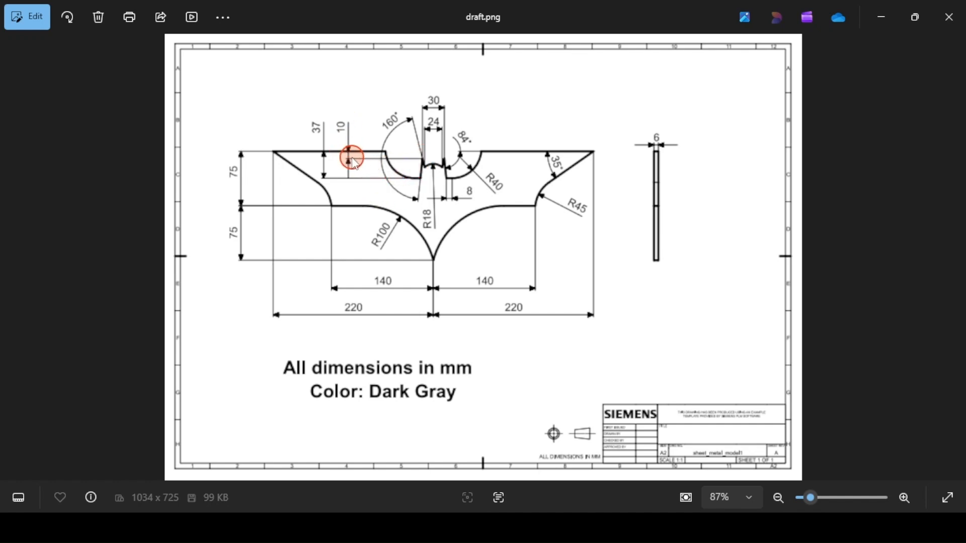
left_click(439, 528)
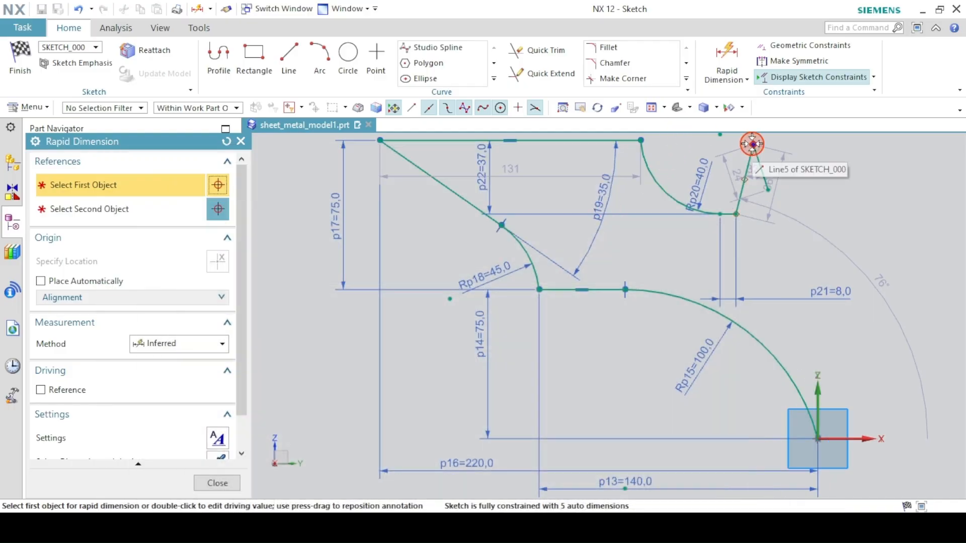
left_click(218, 482)
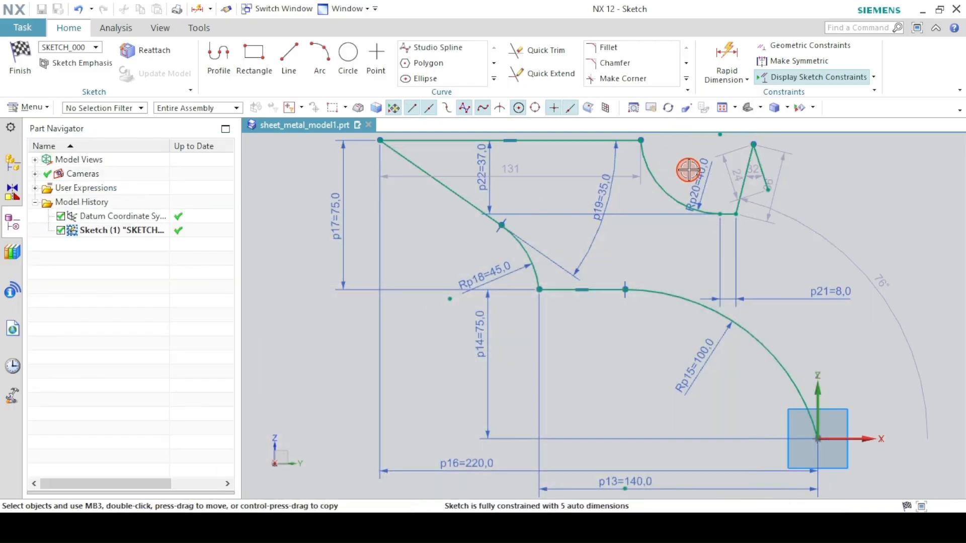
left_click_drag(753, 147, 753, 166)
- Dimension the vertical distance between the peak of the two new lines and the upper horizontal line as 10 mm
left_click(727, 61)
left_click(752, 166)
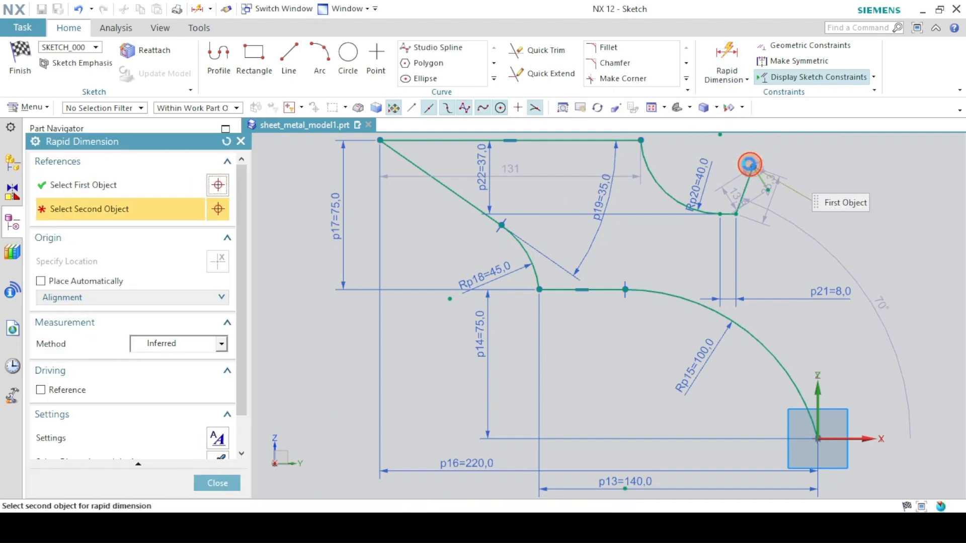
left_click(618, 139)
left_click(528, 156)
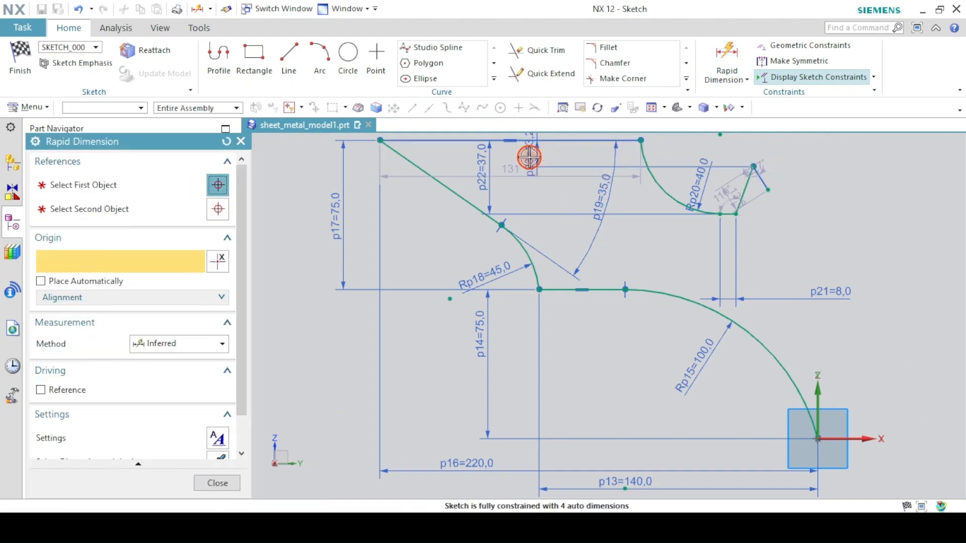
type("10")
key("Return")
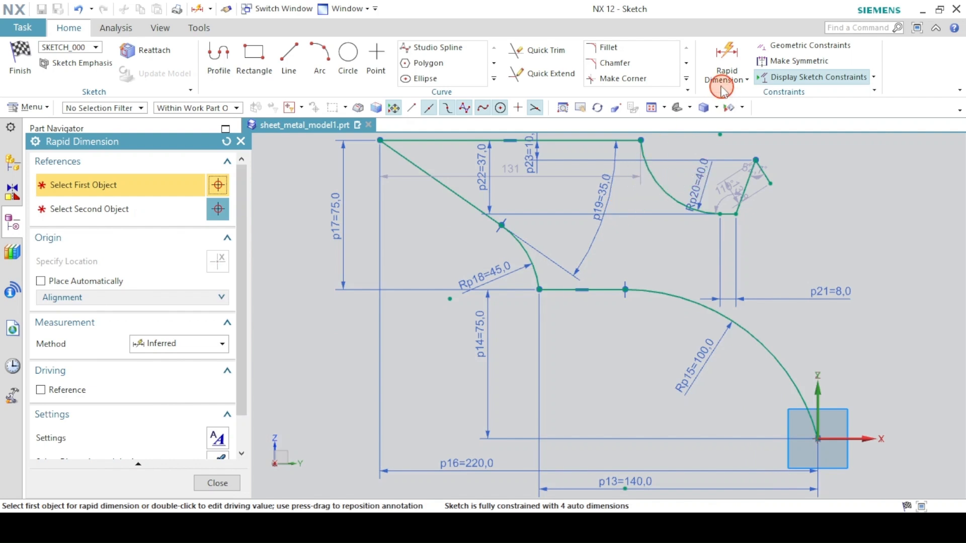
- Add an angular dimension of 160° between the two lines that meet at the peak
left_click(721, 82)
left_click(722, 146)
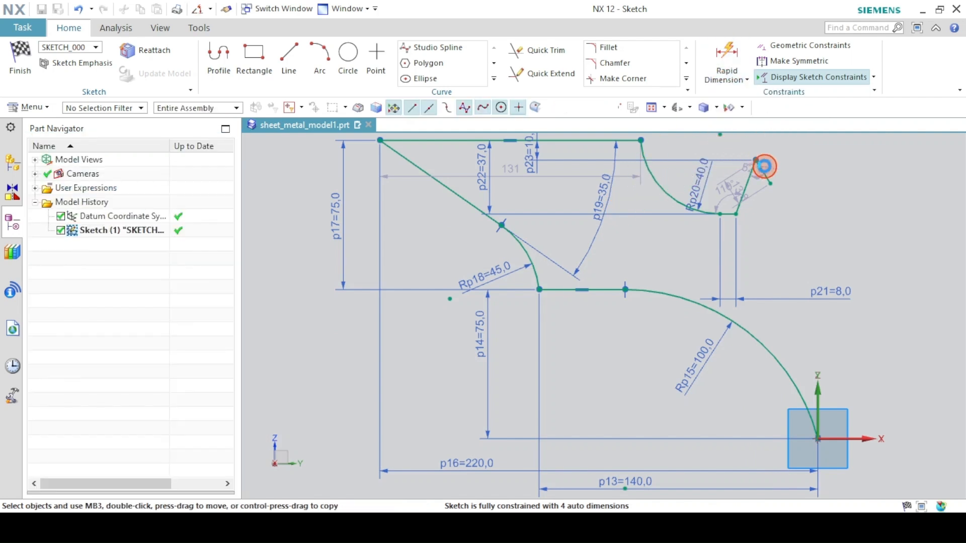
left_click(765, 179)
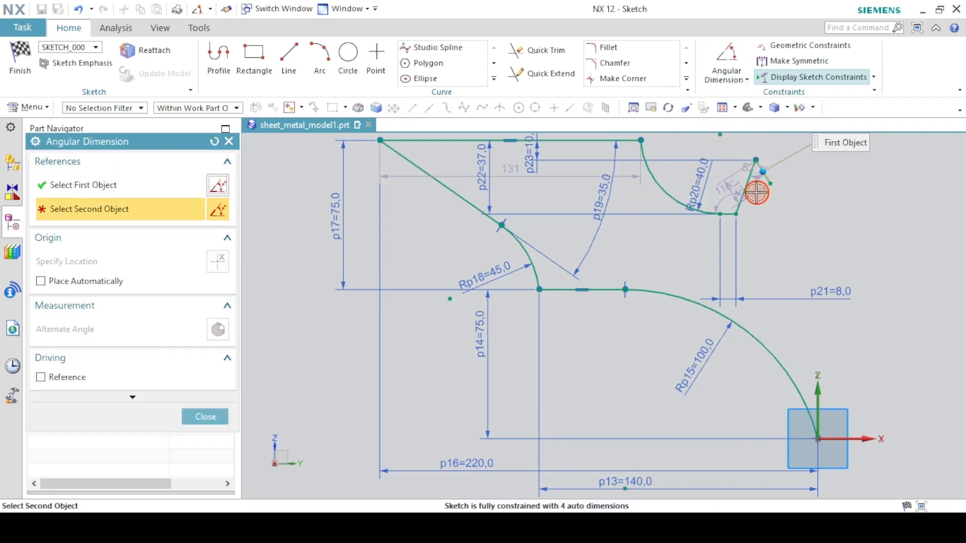
left_click(745, 193)
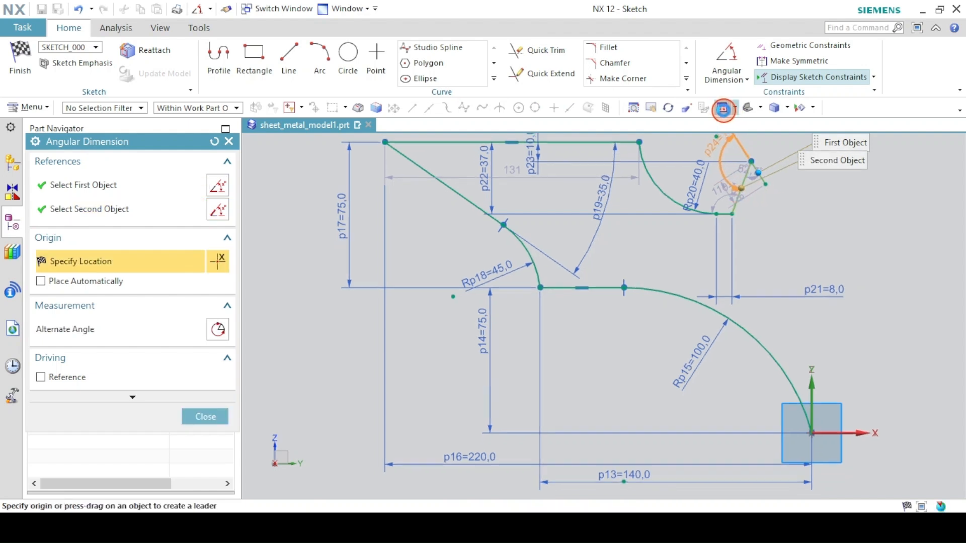
left_click(669, 148)
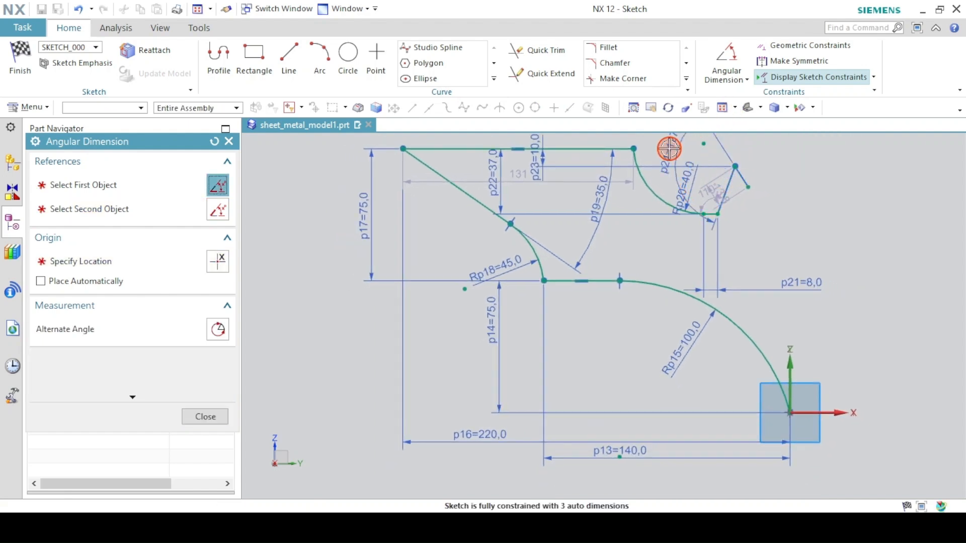
type("160")
key("Return")
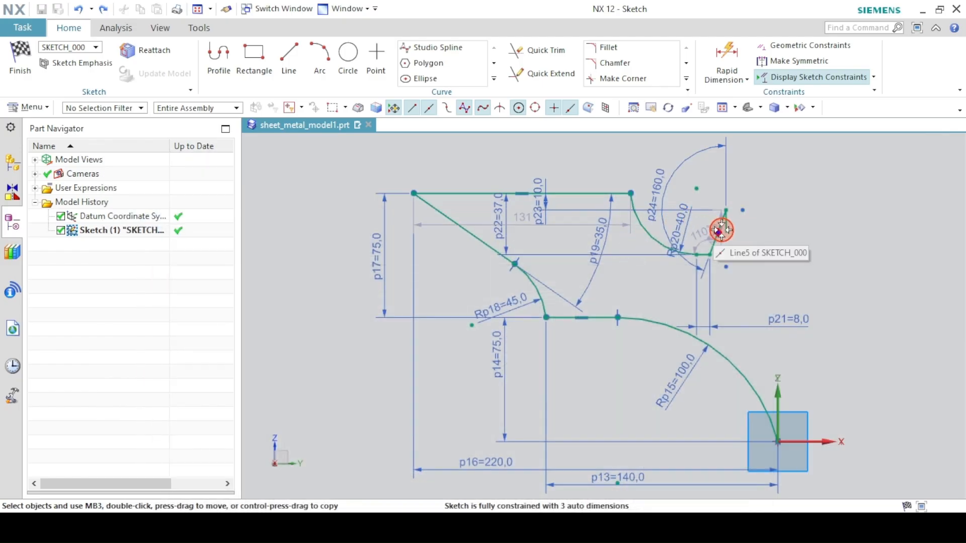
- Shift the slanted line sideways, delete the vertical constraint on the short line at the peak, and shorten that line to about 10 mm
mouse_move(724, 233)
left_mouse_down()
mouse_move(751, 228)
mouse_move(728, 222)
left_mouse_up()
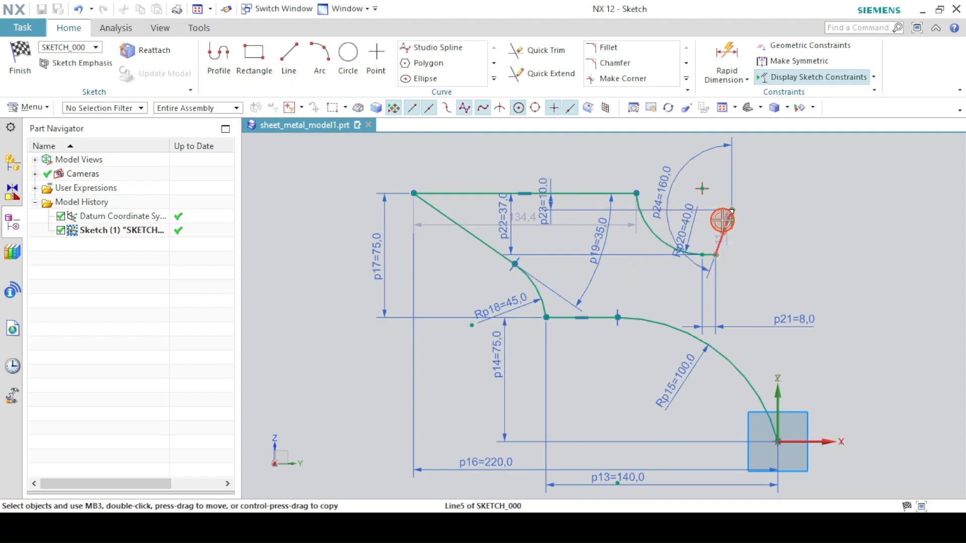
scroll(722, 221, "up", 6)
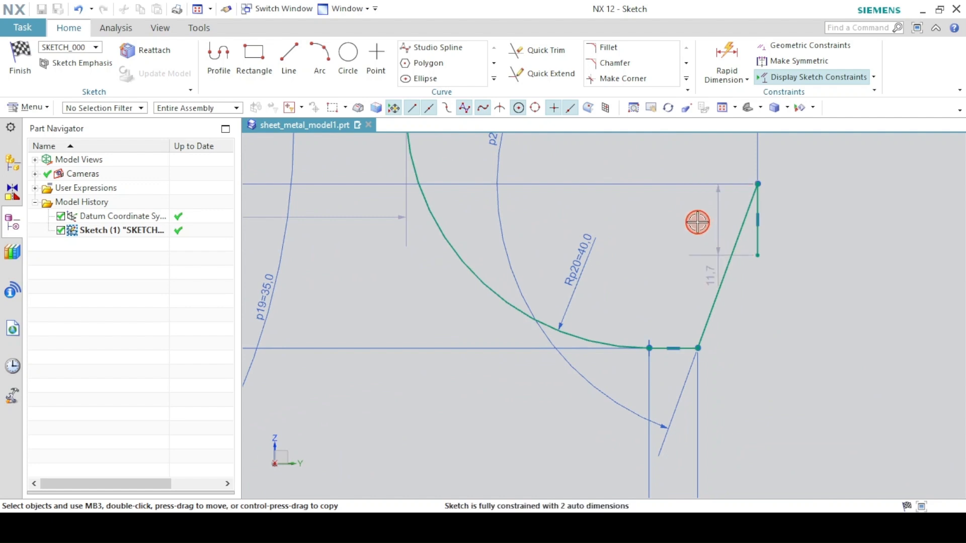
scroll(716, 222, "up", 4)
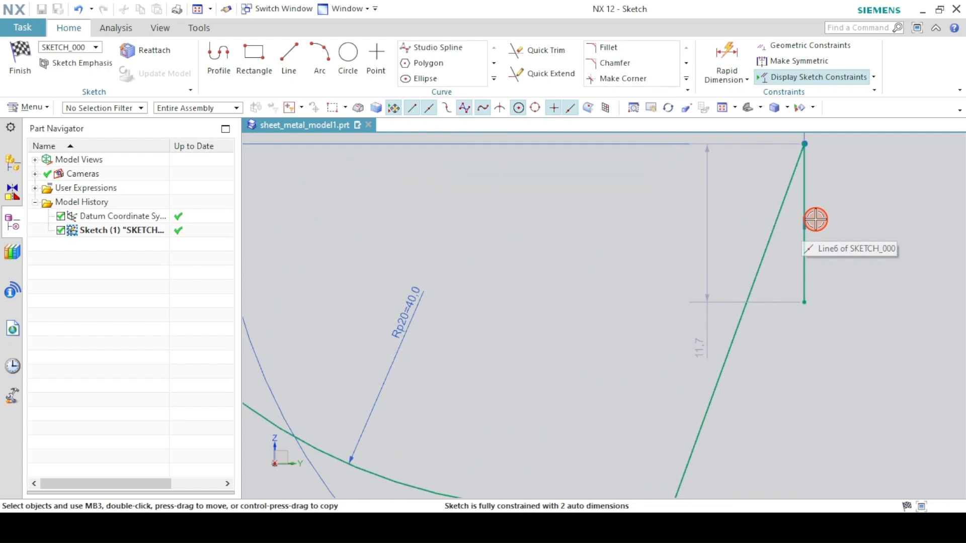
right_click(813, 221)
left_click(831, 229)
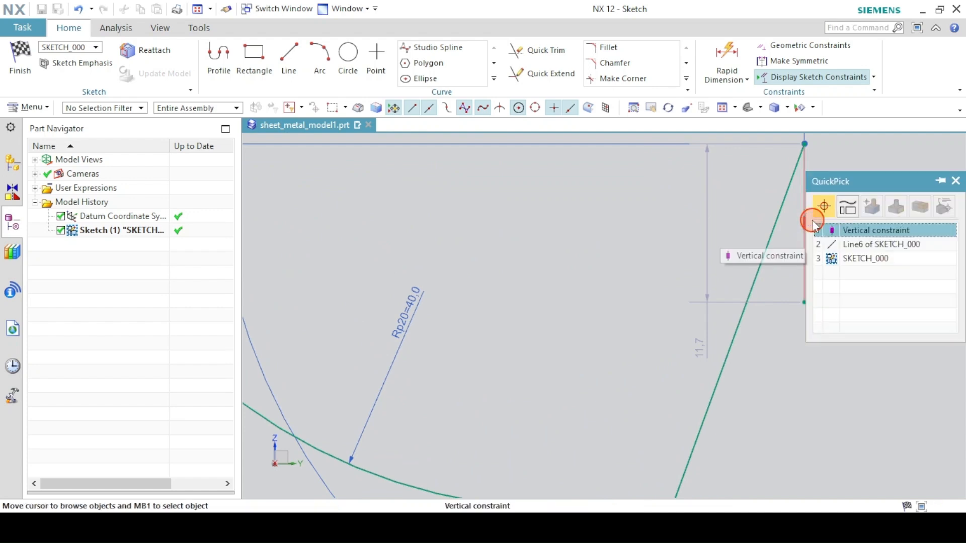
left_click(852, 228)
key("Delete")
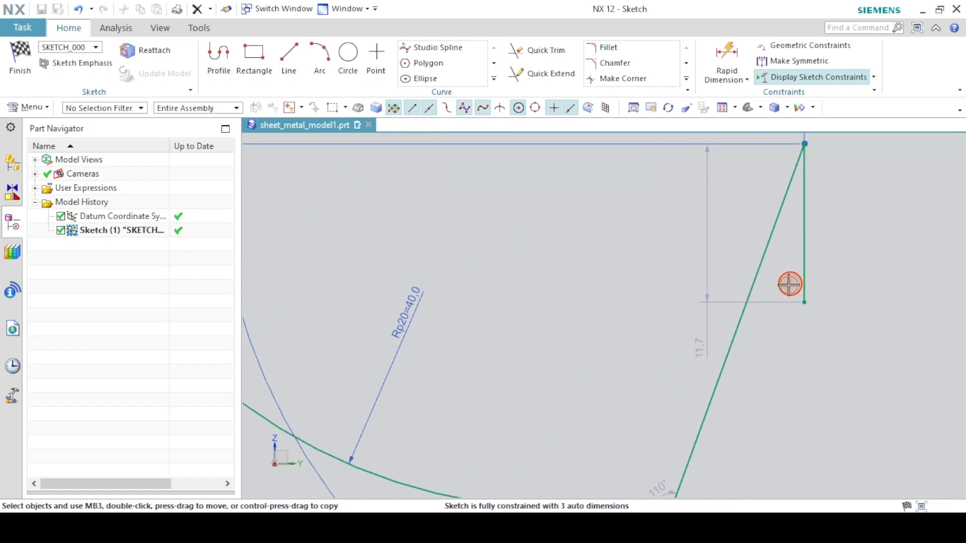
mouse_move(802, 304)
left_mouse_down()
mouse_move(820, 282)
mouse_move(880, 271)
mouse_move(800, 278)
left_mouse_up()
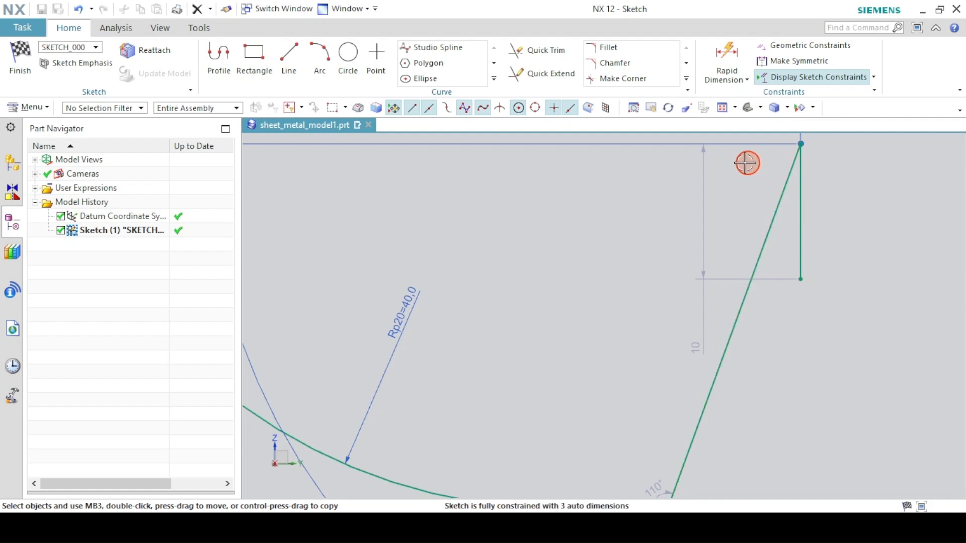
- Delete the 160° angular dimension, and pull the short line's lower end outward so it slants away from the peak, about 9.7 mm long
left_click(720, 115)
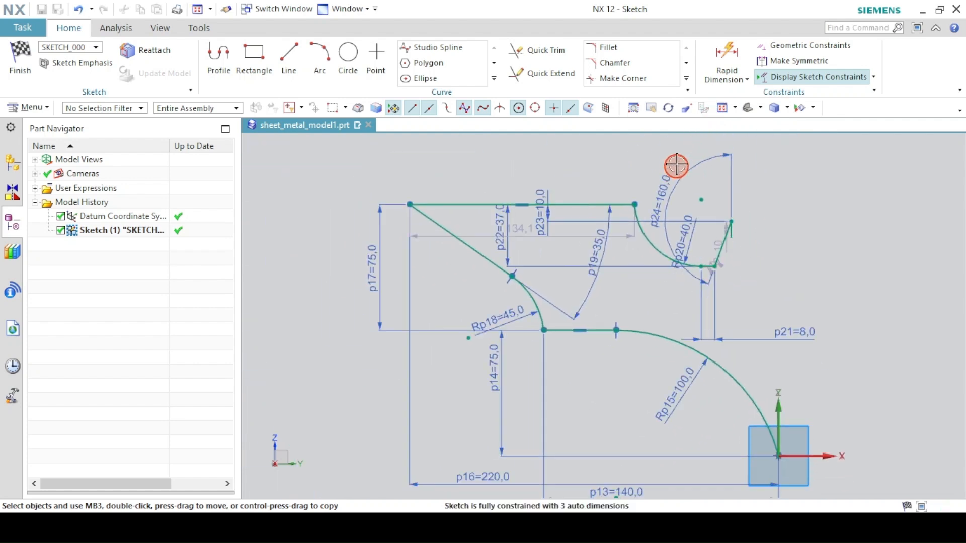
left_click(665, 193)
key("Delete")
left_click(486, 291)
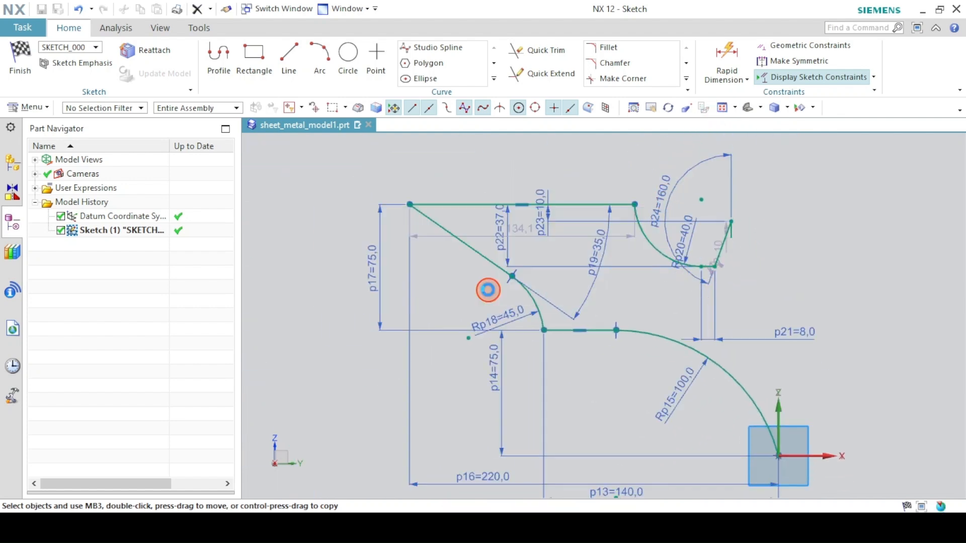
scroll(710, 232, "down", 6)
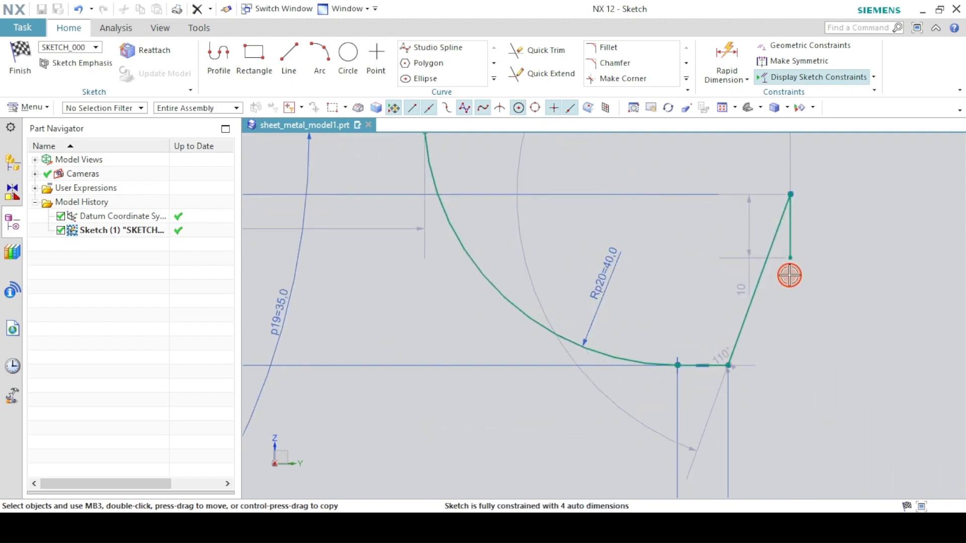
left_click_drag(808, 256, 804, 254)
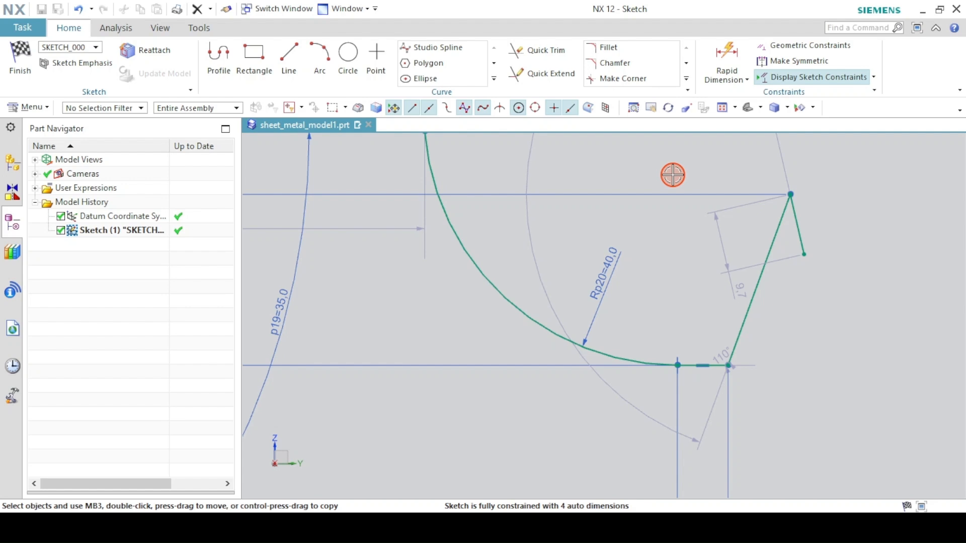
- Dimension the horizontal distance between the short line's lower end and the vertical axis as 12 mm
middle_click_drag(486, 306, 486, 319, "shift")
scroll(486, 318, "down", 6)
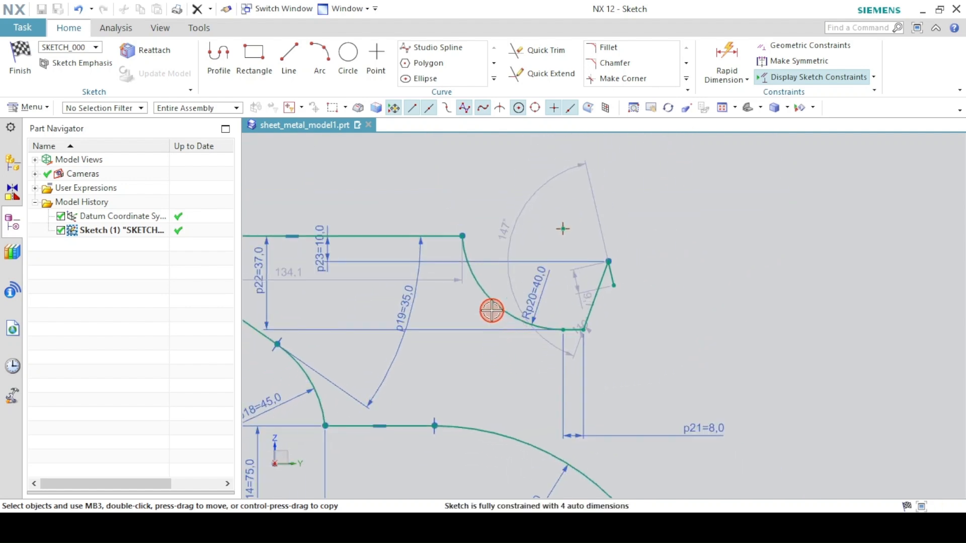
scroll(501, 349, "up", 5)
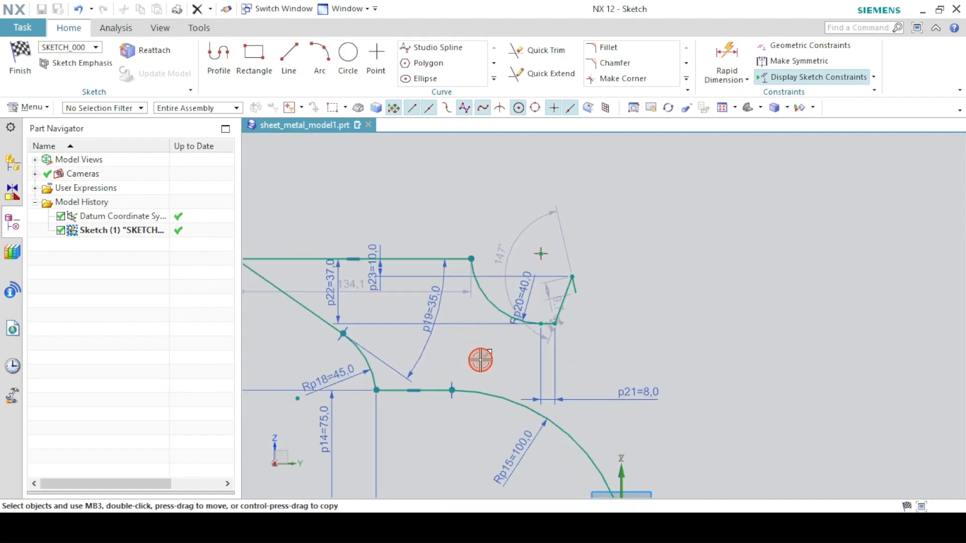
left_click(369, 522)
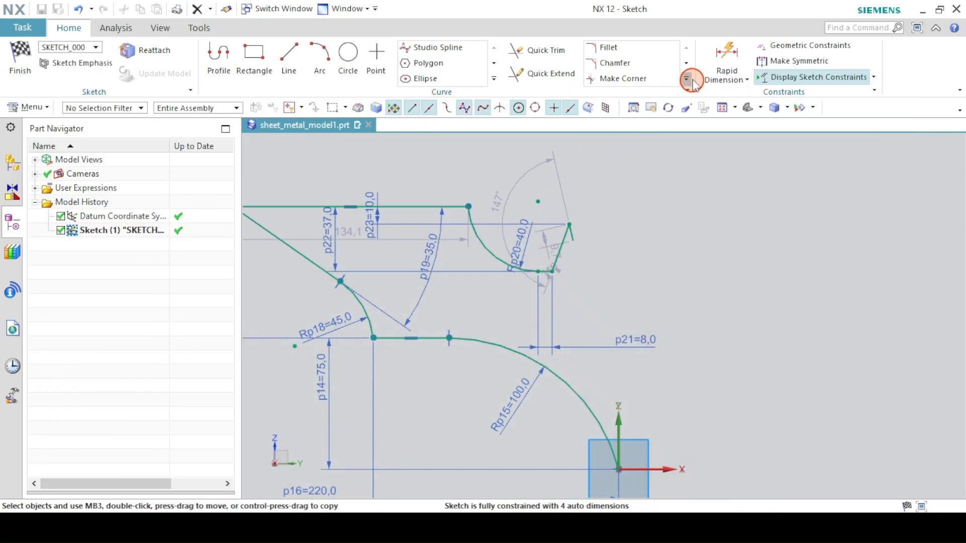
left_click(724, 56)
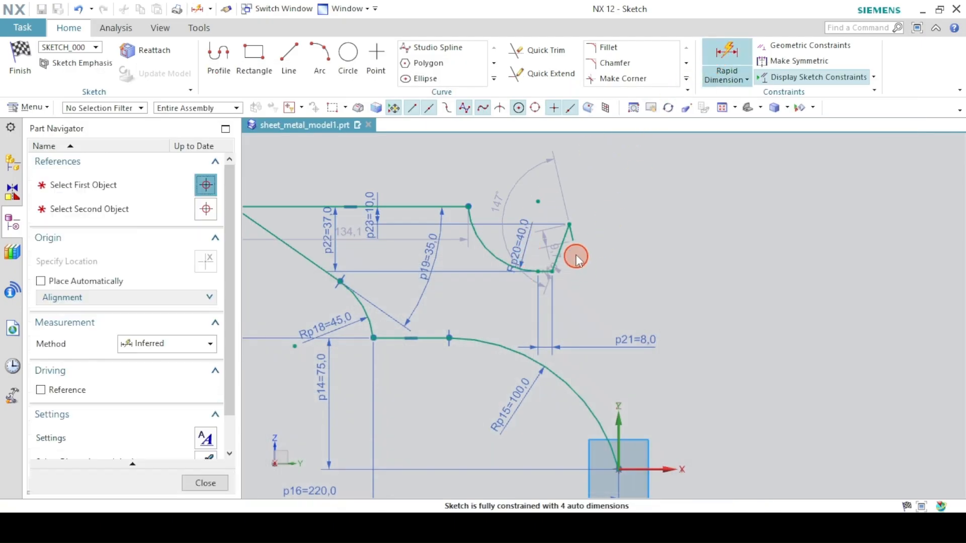
left_click(573, 240)
left_click(617, 418)
left_click(610, 208)
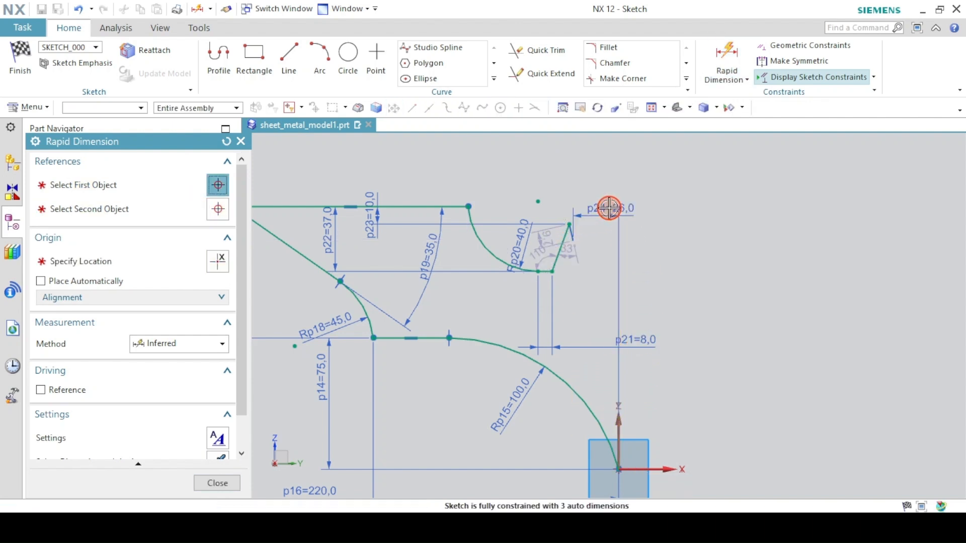
type("12")
key("Return")
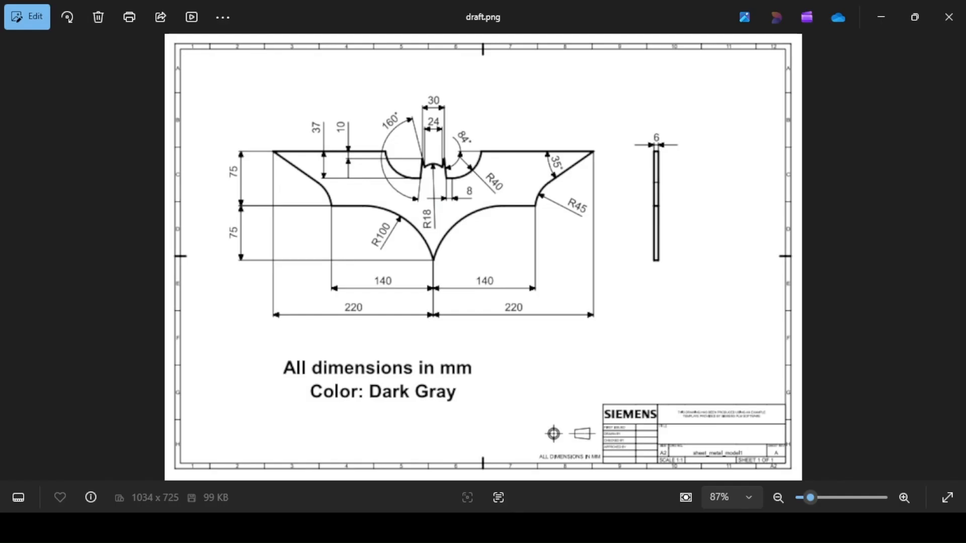
- Add a 160° angular dimension between the long slanted line and the short line that meet at the peak
left_click(486, 198)
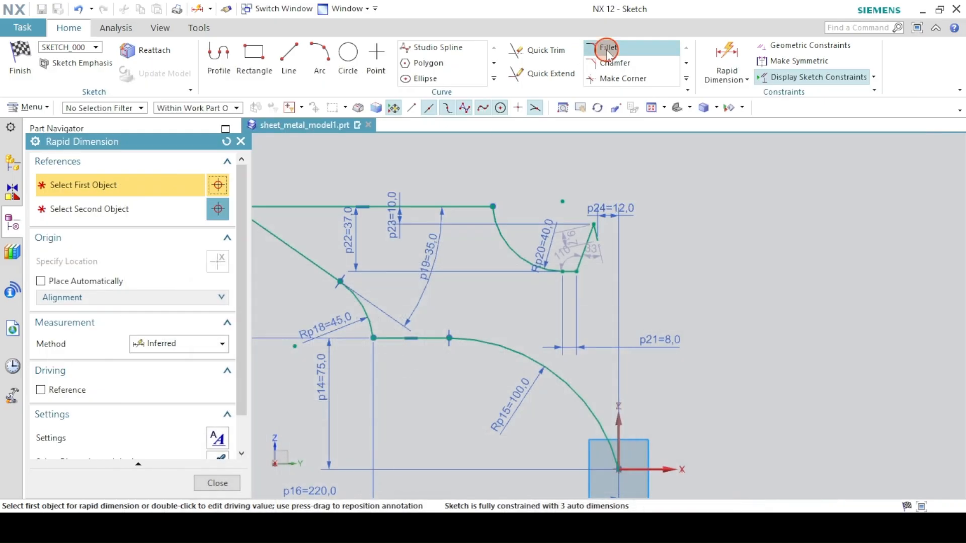
left_click(713, 73)
left_click(725, 147)
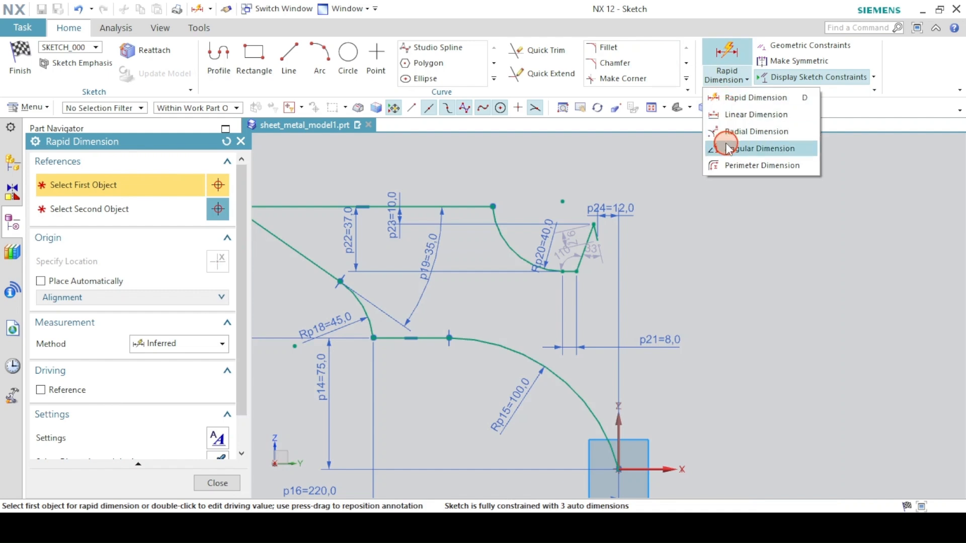
left_click(587, 243)
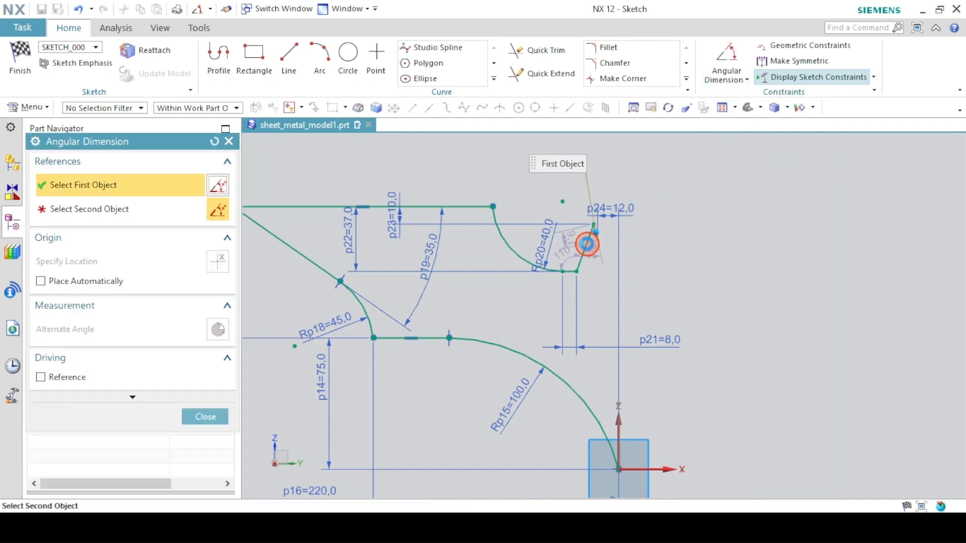
left_click(594, 232)
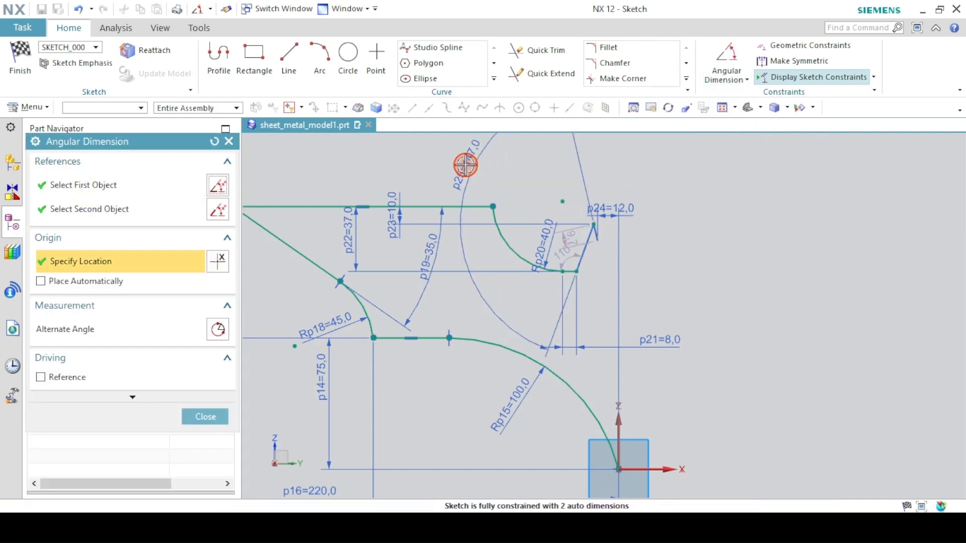
left_click(465, 165)
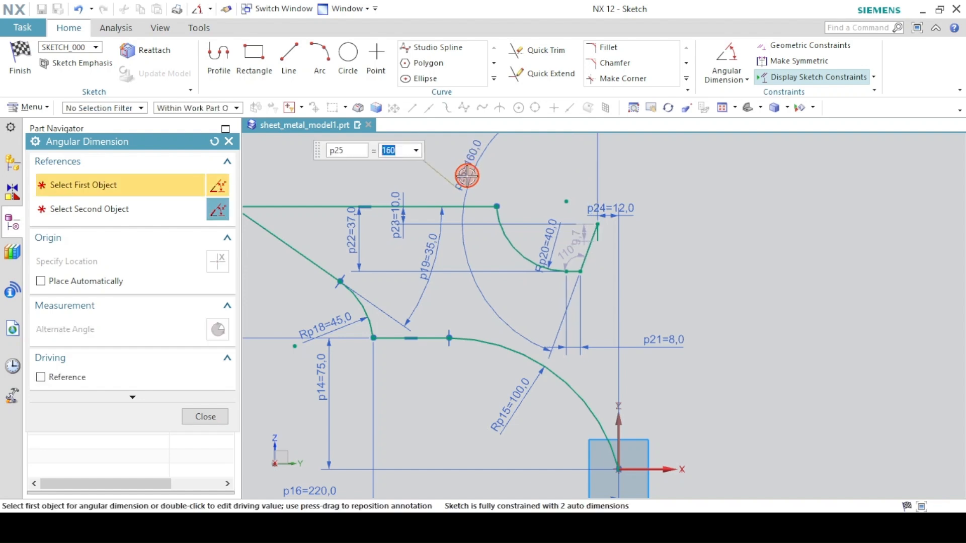
left_click(205, 417)
- Check the drawing and add an 84° angular dimension between the upper horizontal line and the long slanted line below the peak
mouse_move(557, 259)
middle_mouse_down("ctrl")
mouse_move(399, 123)
mouse_move(517, 221)
mouse_move(474, 196)
mouse_move(513, 263)
middle_mouse_up("ctrl")
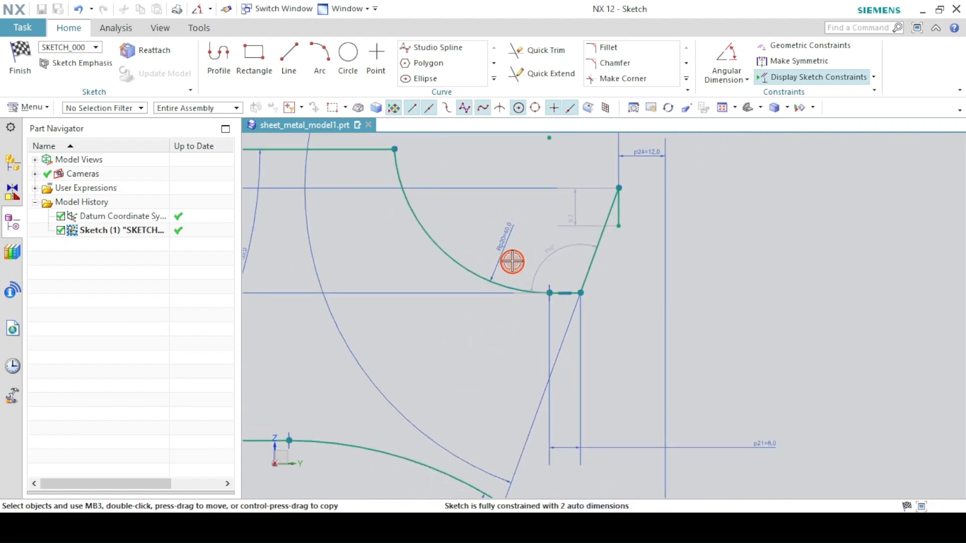
left_click(380, 526)
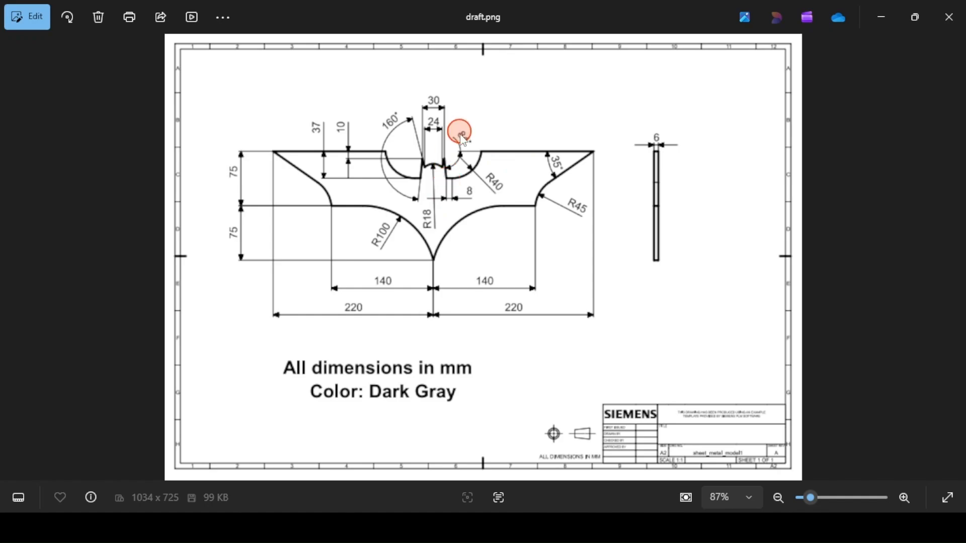
left_click(375, 526)
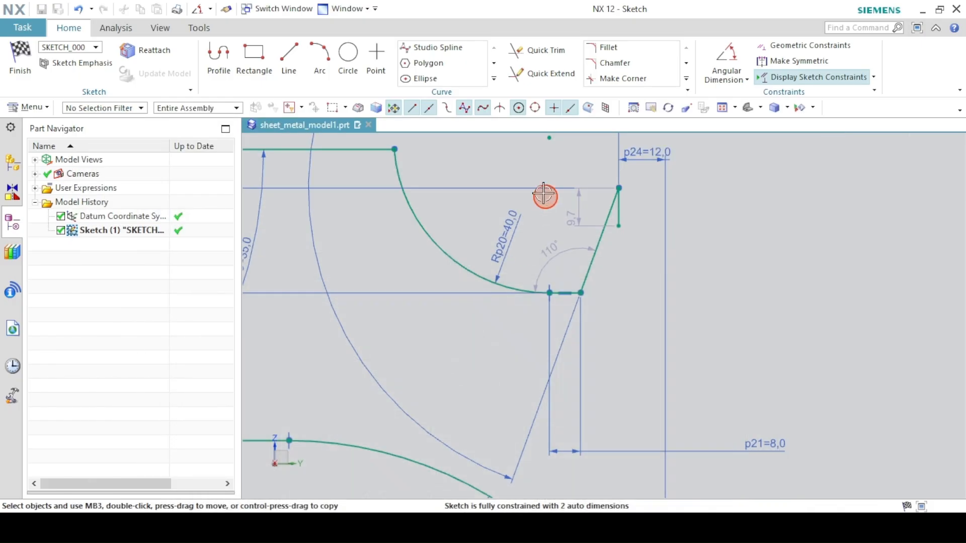
key("F4")
left_click(370, 151)
left_click(601, 231)
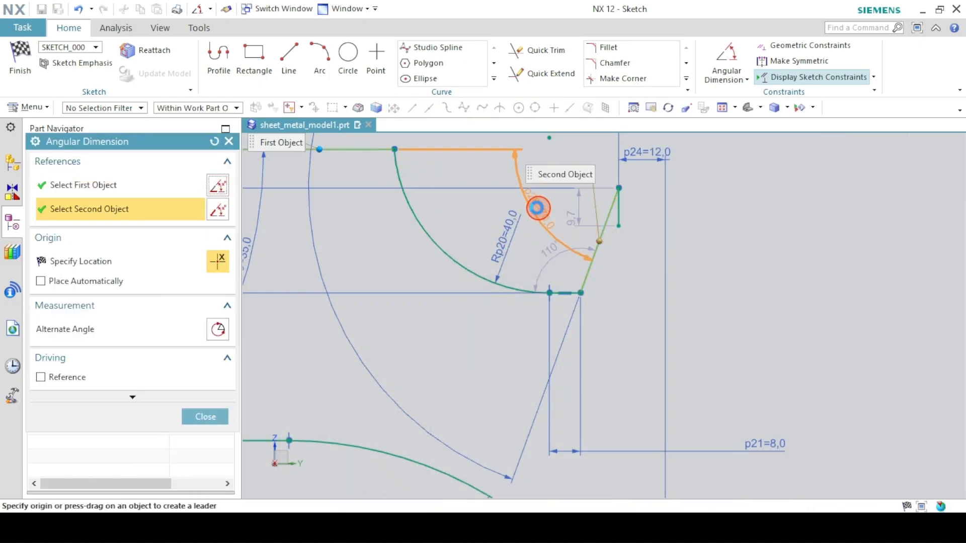
left_click(486, 202)
type("8")
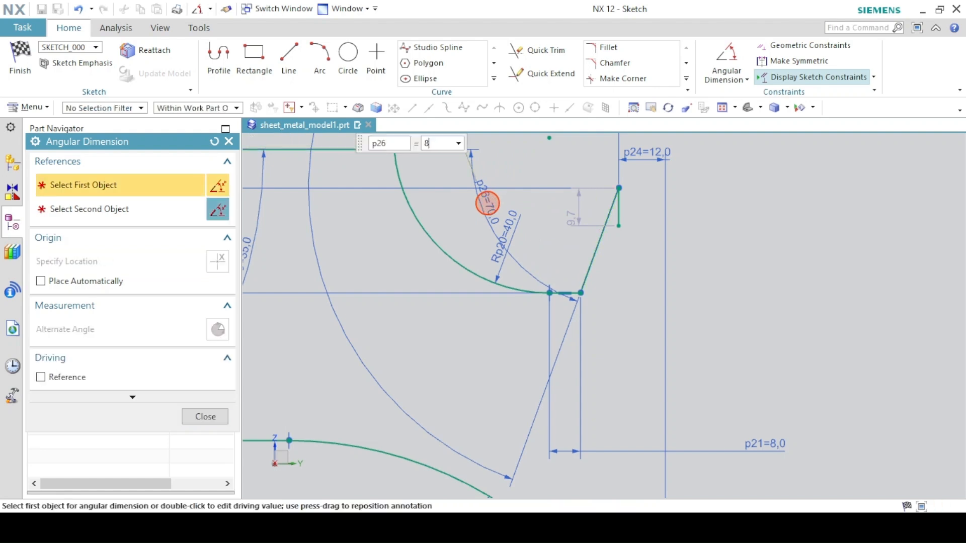
type("4")
key("Return")
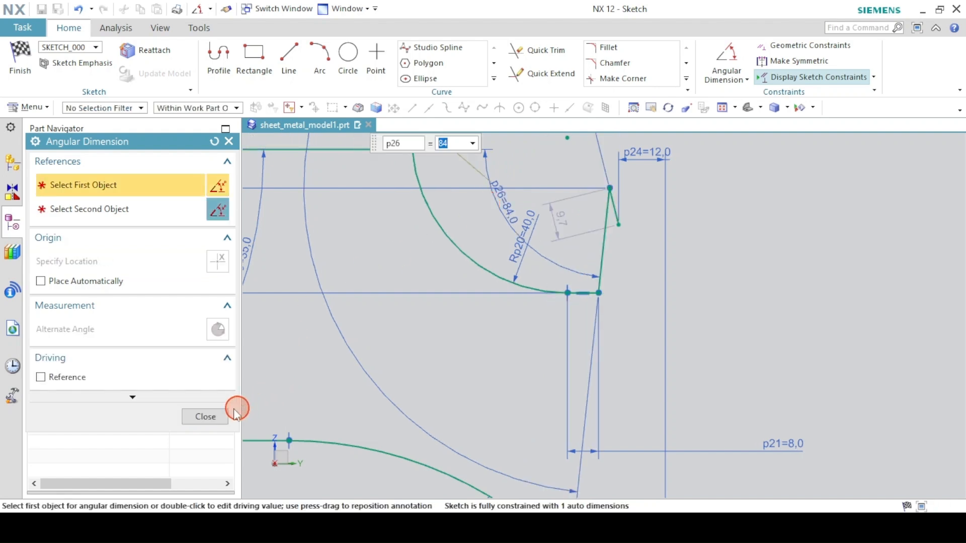
left_click(216, 415)
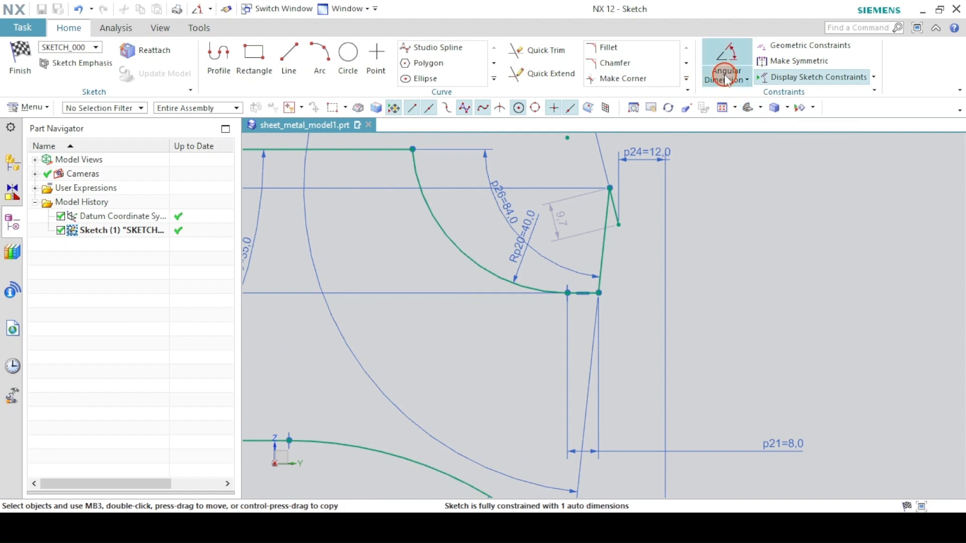
- Mirror the whole half outline about the sketch's vertical axis, selecting its curves with the Connected Curves rule
left_click(719, 108)
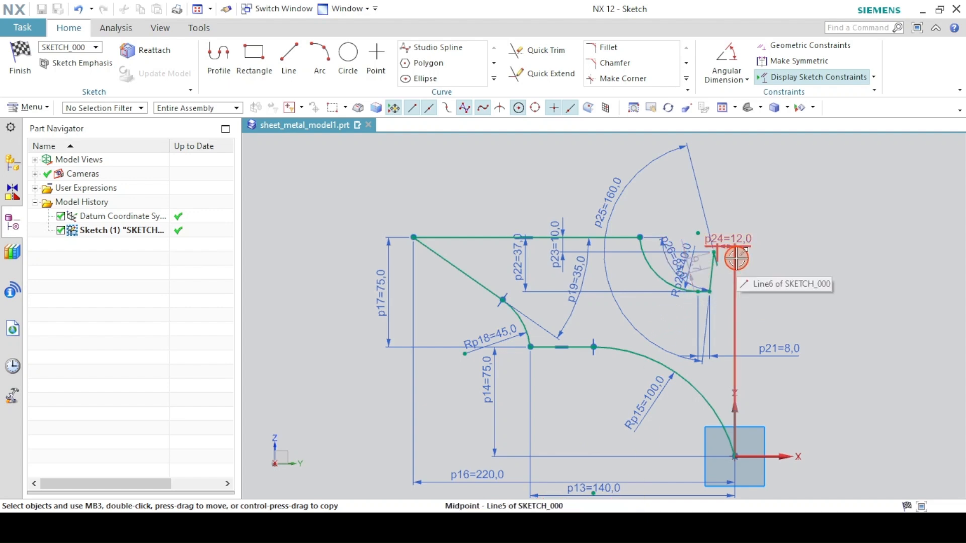
left_click(494, 80)
left_click(438, 95)
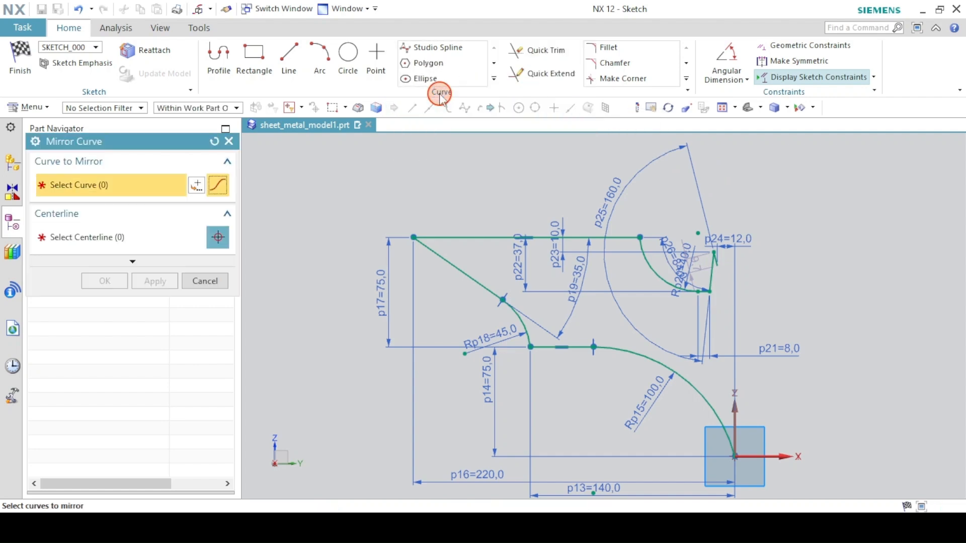
left_click(92, 186)
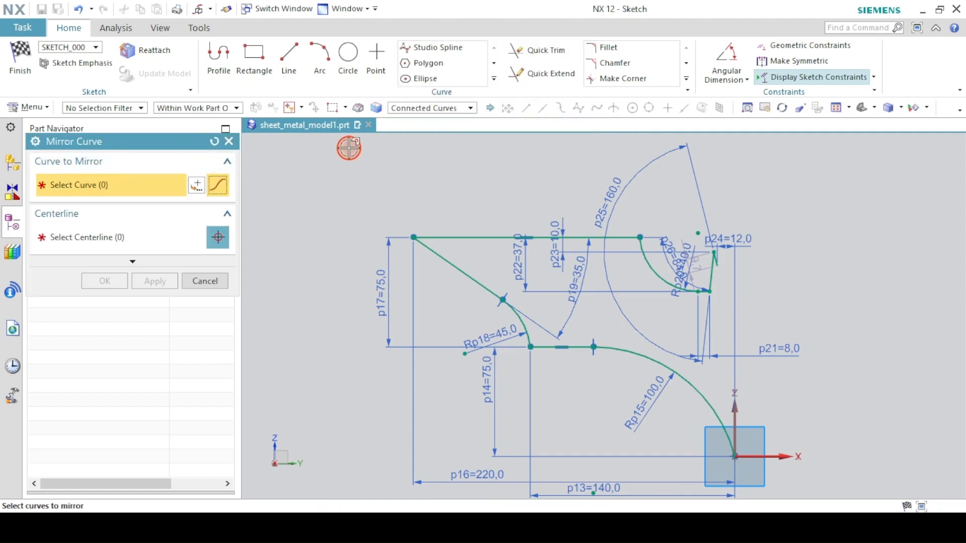
left_click(421, 112)
left_click(421, 109)
left_click(92, 183)
left_click(453, 270)
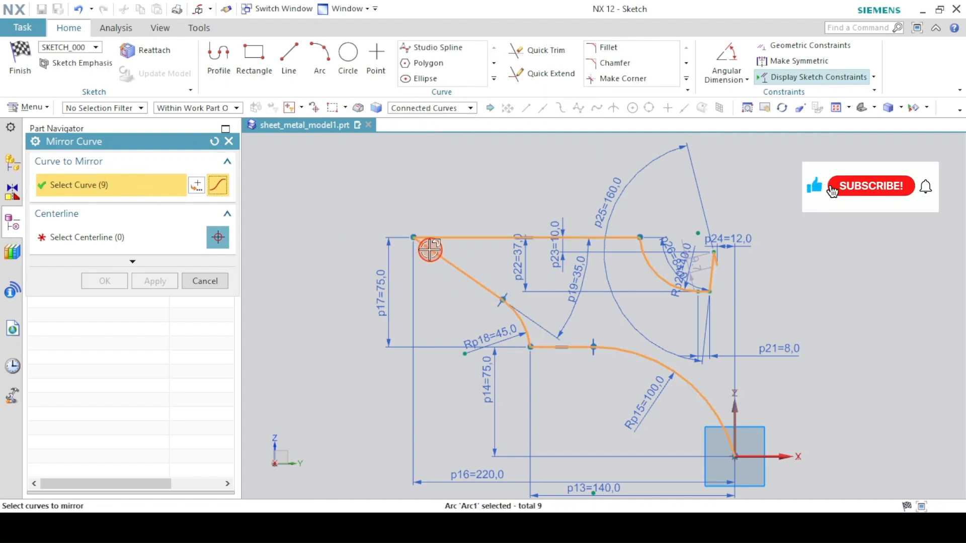
left_click(172, 234)
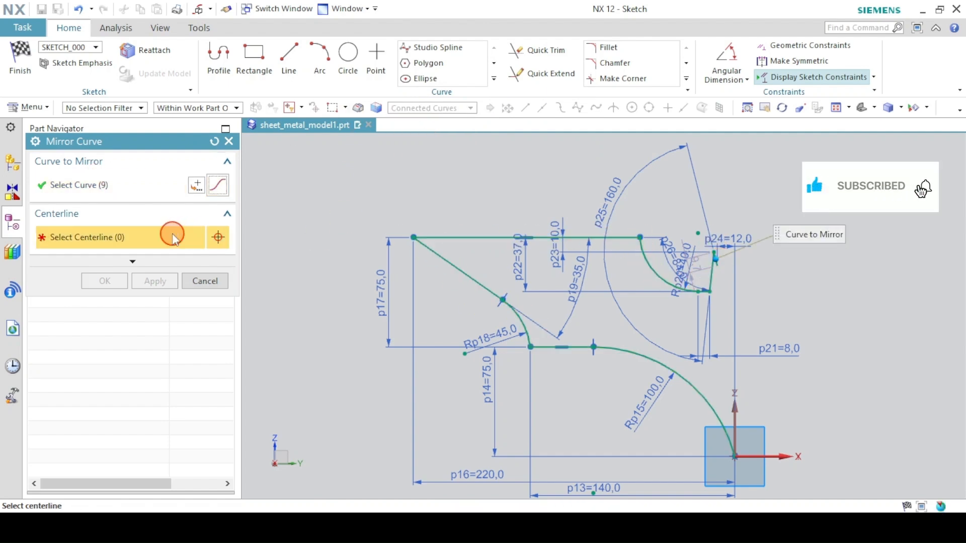
left_click(734, 408)
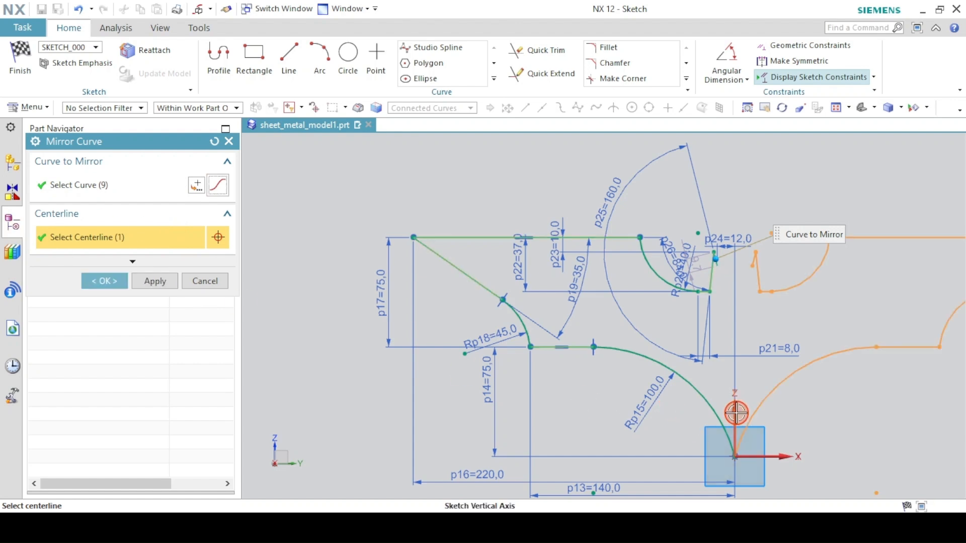
left_click(105, 281)
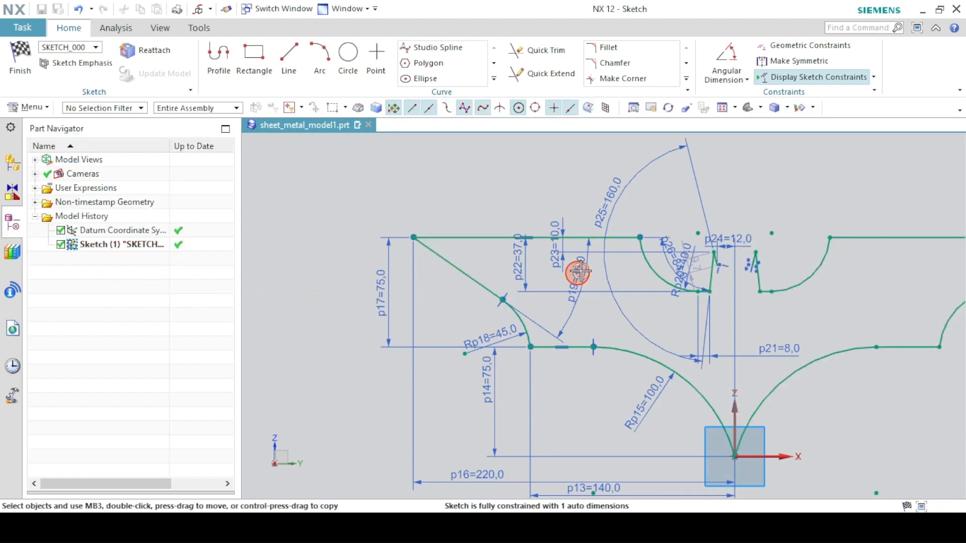
- Draw a three-point arc joining the lower ends of the two short peak lines, bulging upward with a radius of about 30.6 mm
scroll(694, 258, "up", 5)
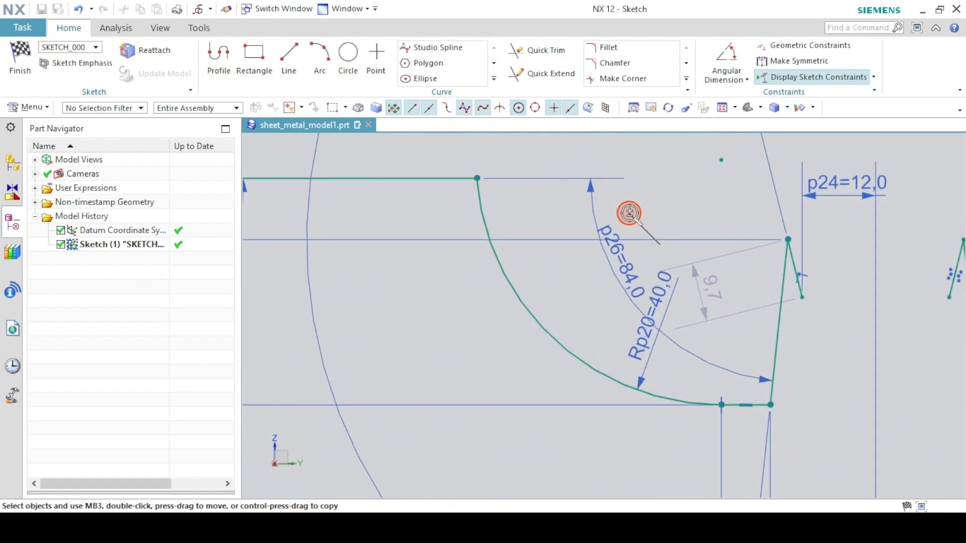
scroll(638, 247, "down", 4)
scroll(645, 269, "up", 4)
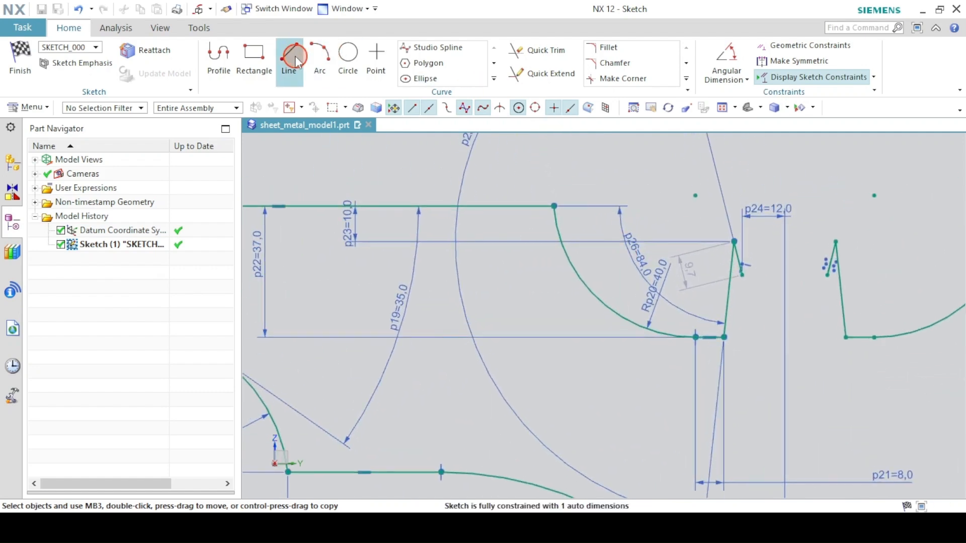
left_click(310, 59)
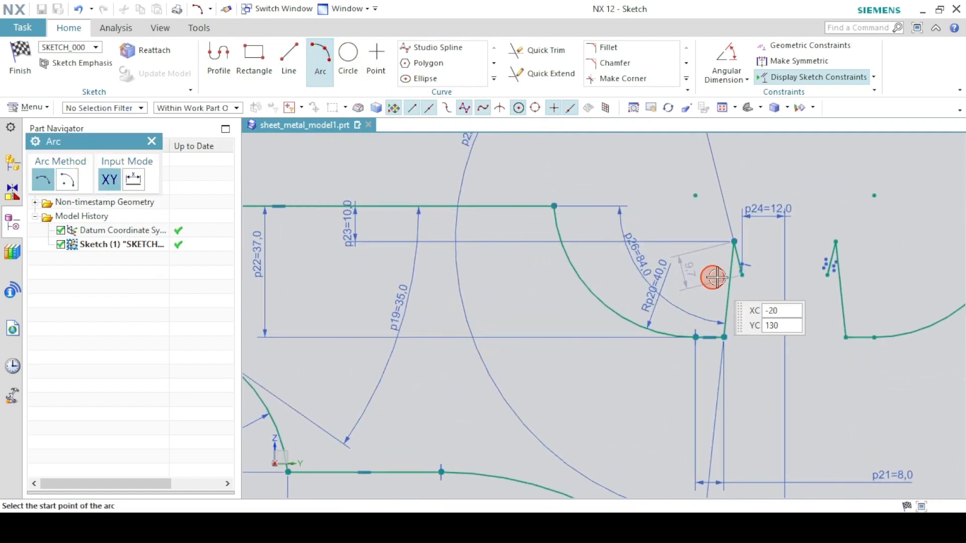
left_click(743, 274)
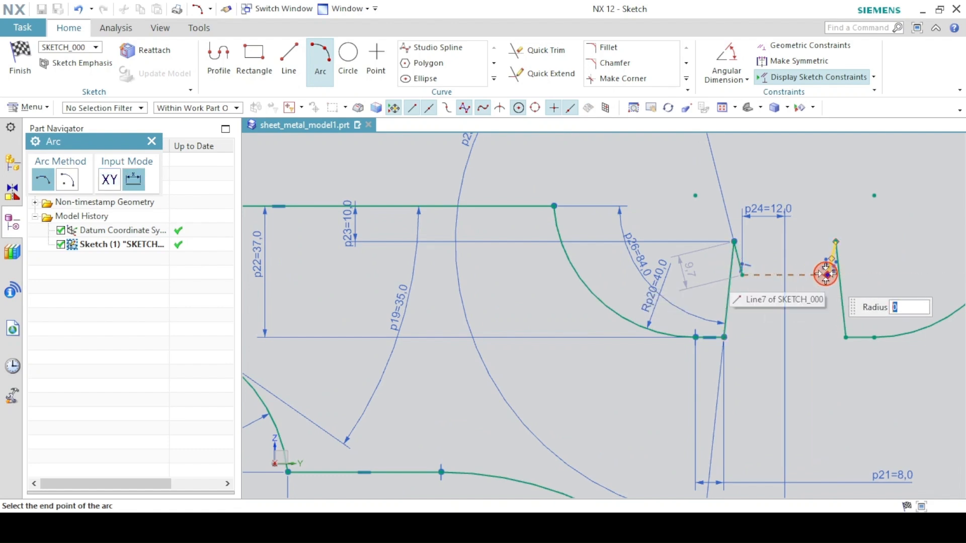
left_click(827, 274)
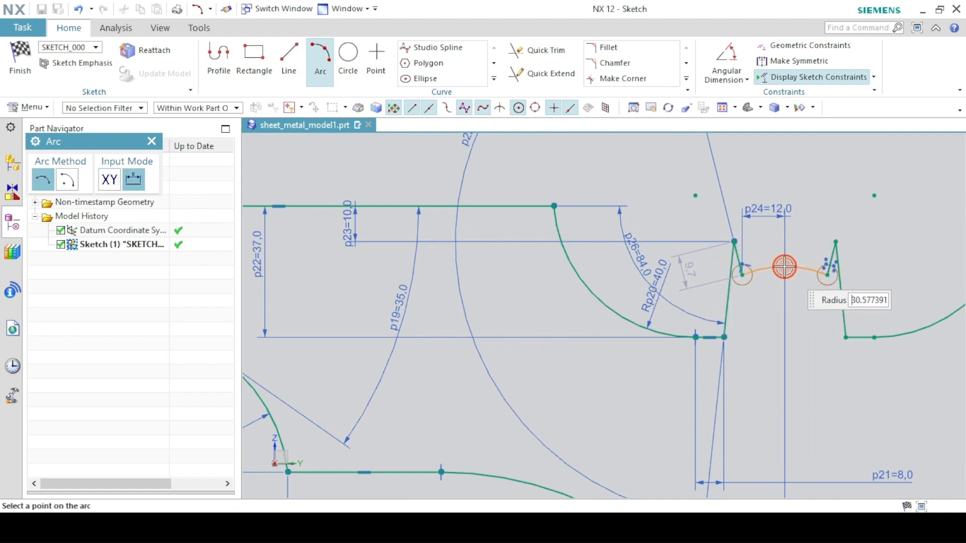
left_click(784, 266)
left_click(320, 63)
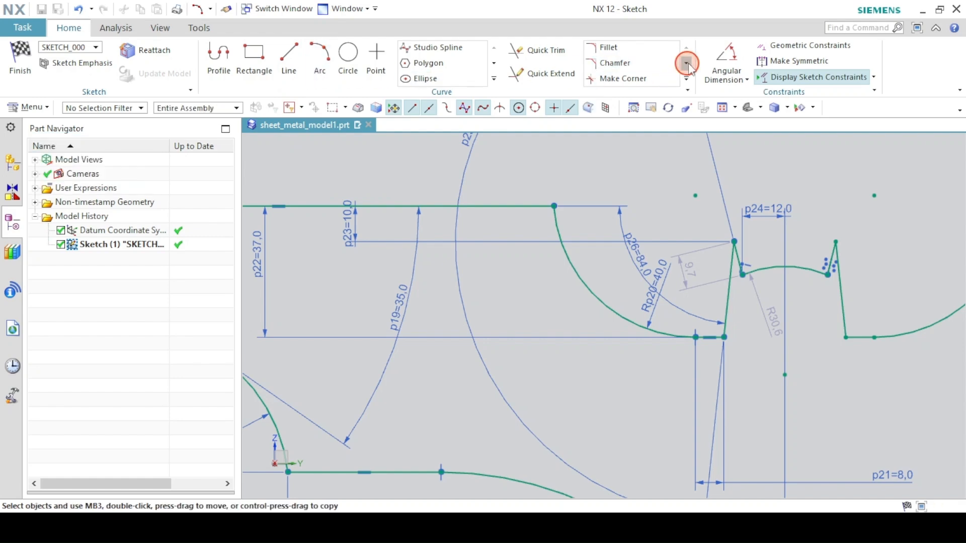
- Look up the head arc's radius in the drawing and set the arc between the two peaks to 18 mm
left_click(717, 81)
left_click(727, 63)
left_click(423, 528)
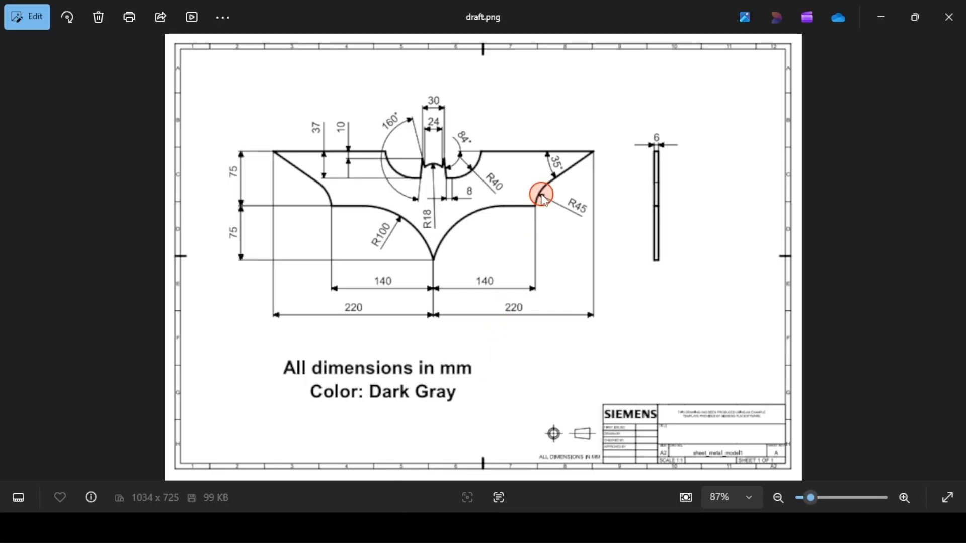
left_click(361, 523)
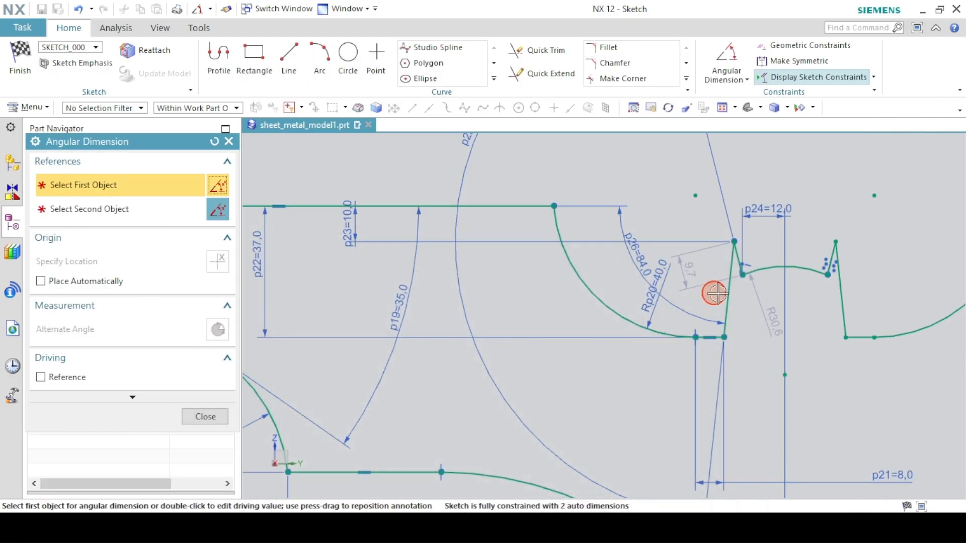
double_click(760, 309)
type("1")
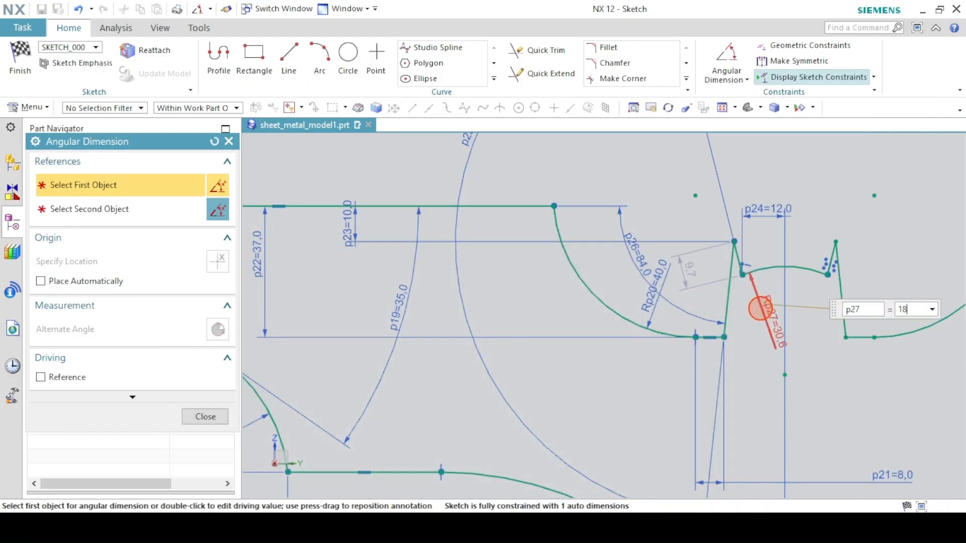
type("8")
key("Return")
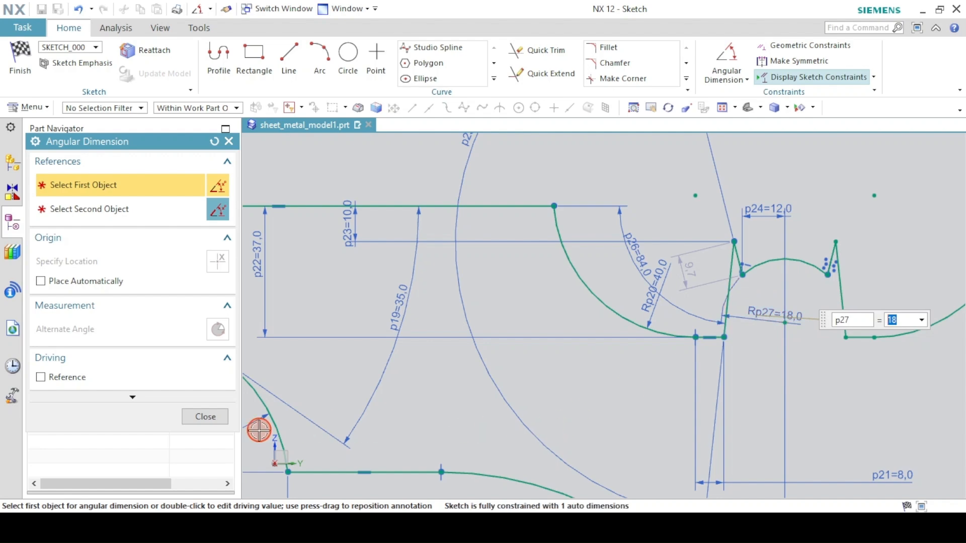
- Check the drawing for the spacing of the two peak tips and add a 30 mm horizontal dimension between them
left_click(216, 415)
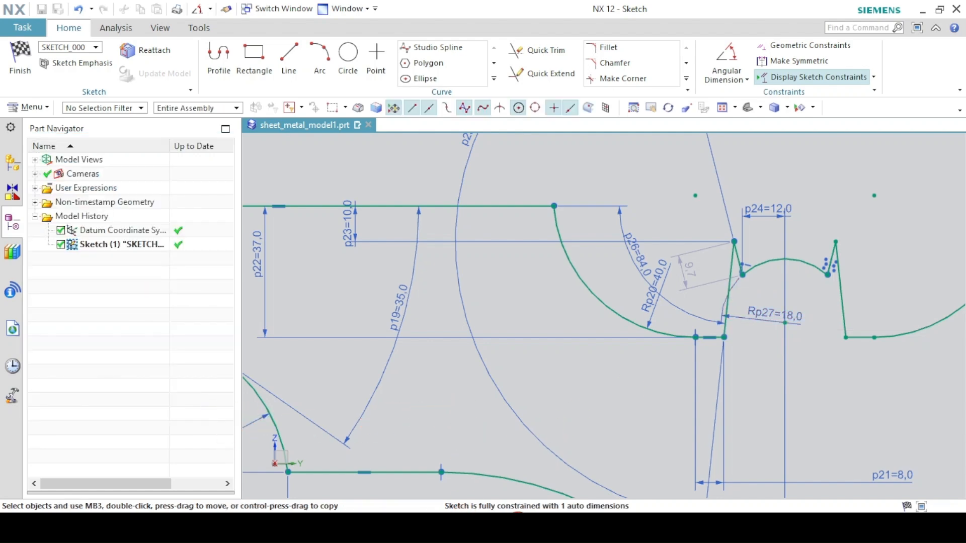
left_click(324, 527)
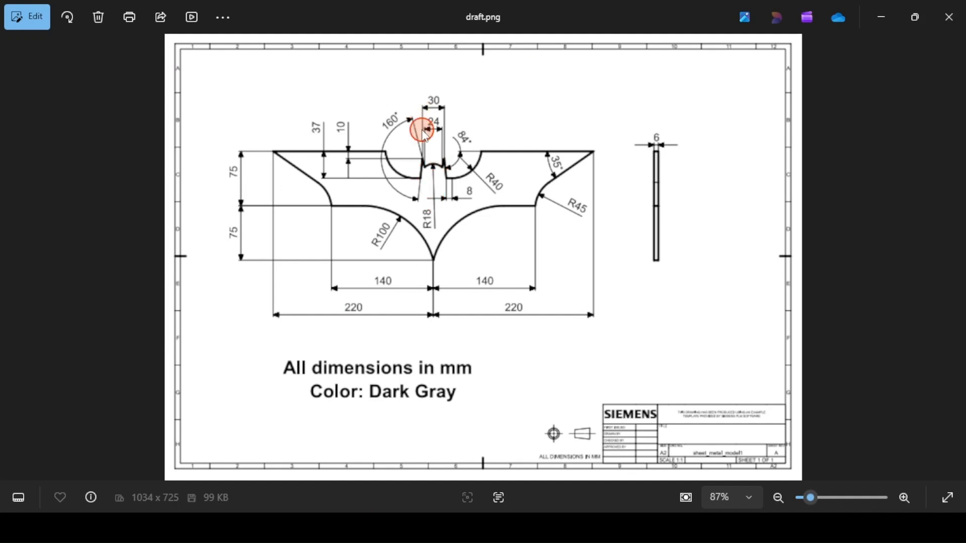
left_click(326, 527)
left_click(713, 62)
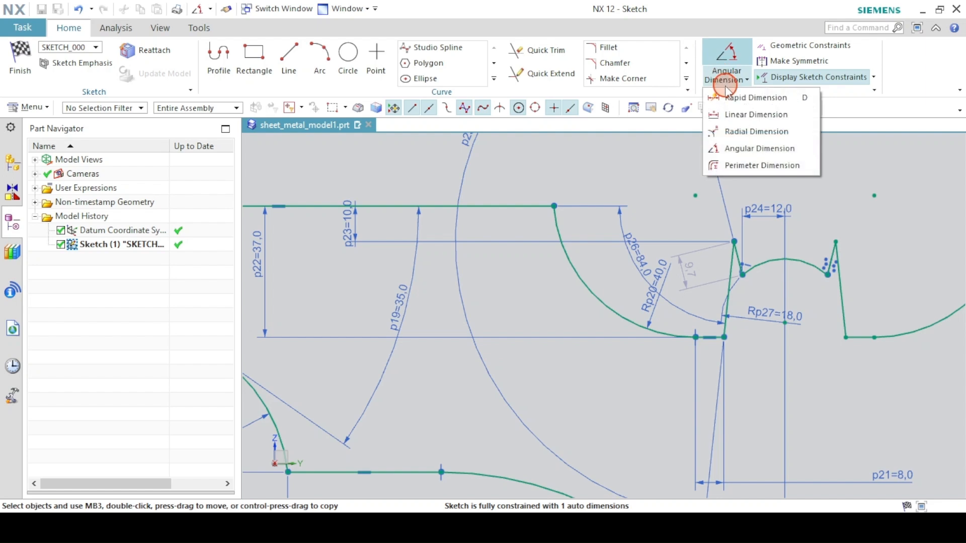
left_click(754, 95)
left_click(729, 239)
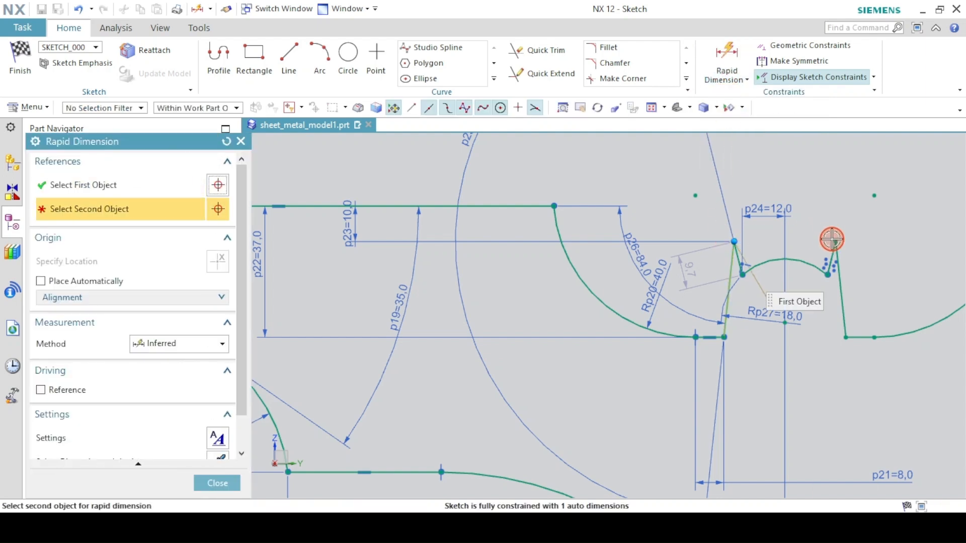
left_click(832, 238)
left_click(762, 157)
type("30")
key("Return")
left_click(217, 483)
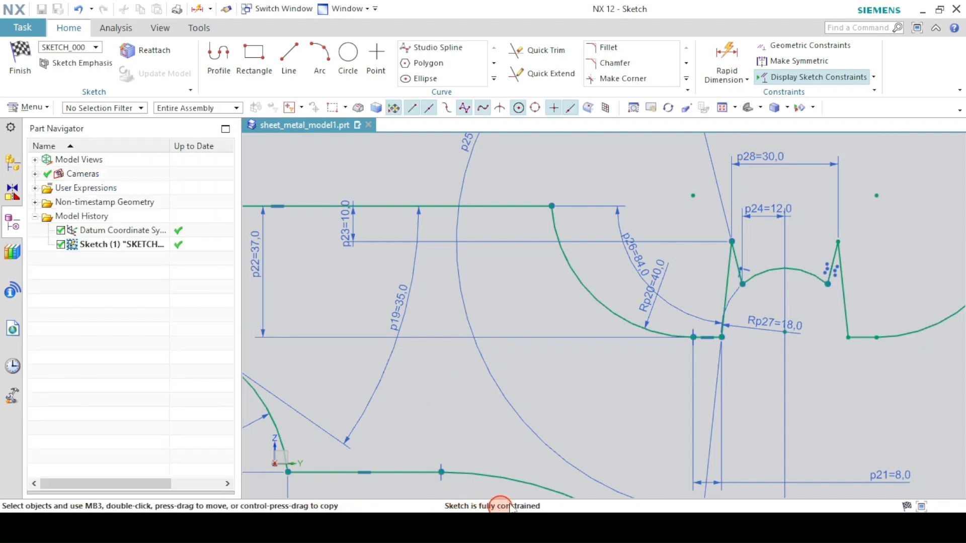
- Finish the sketch and create a base sheet metal tab from the closed bat outline
left_click(724, 107)
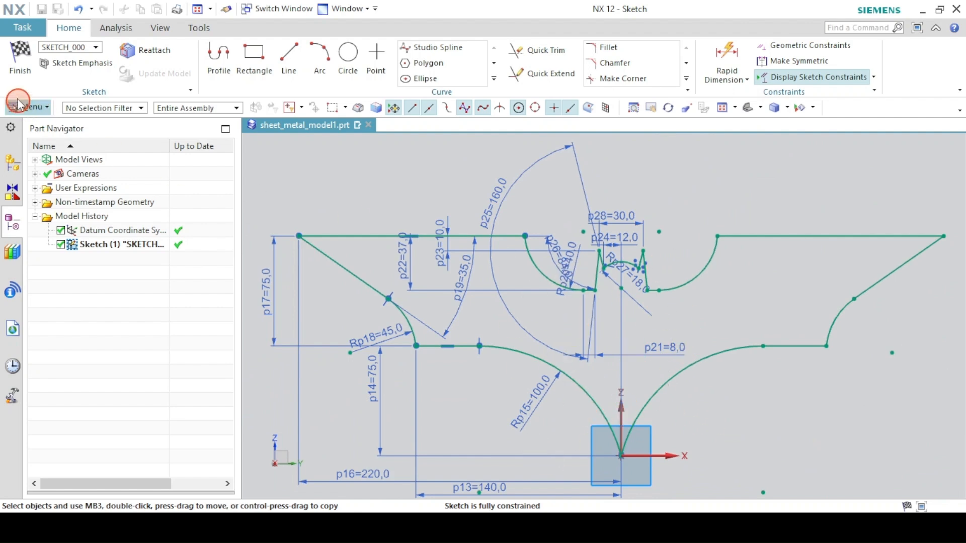
left_click(20, 57)
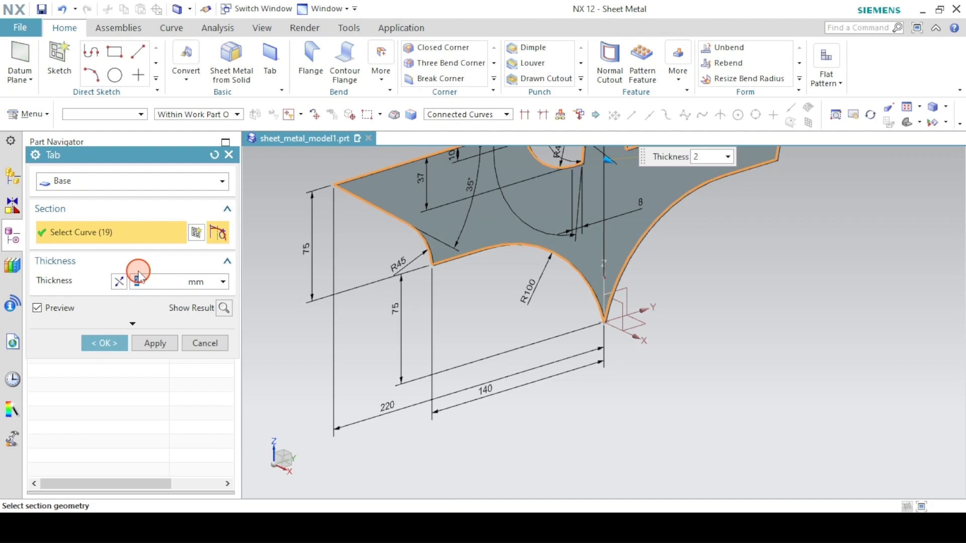
left_click(96, 341)
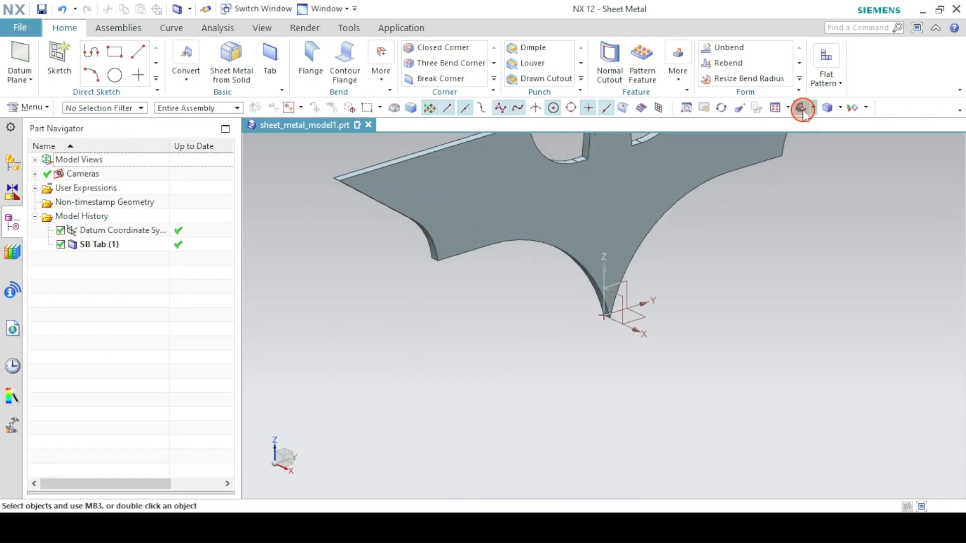
left_click(801, 108)
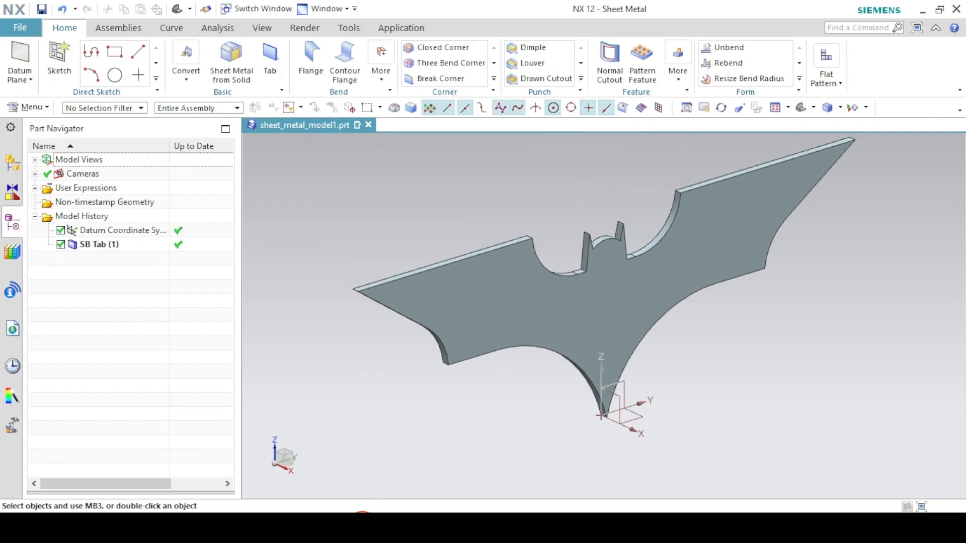
- Check the drawing's colour note and set the tab body's display colour to Dark Gray
left_click(362, 523)
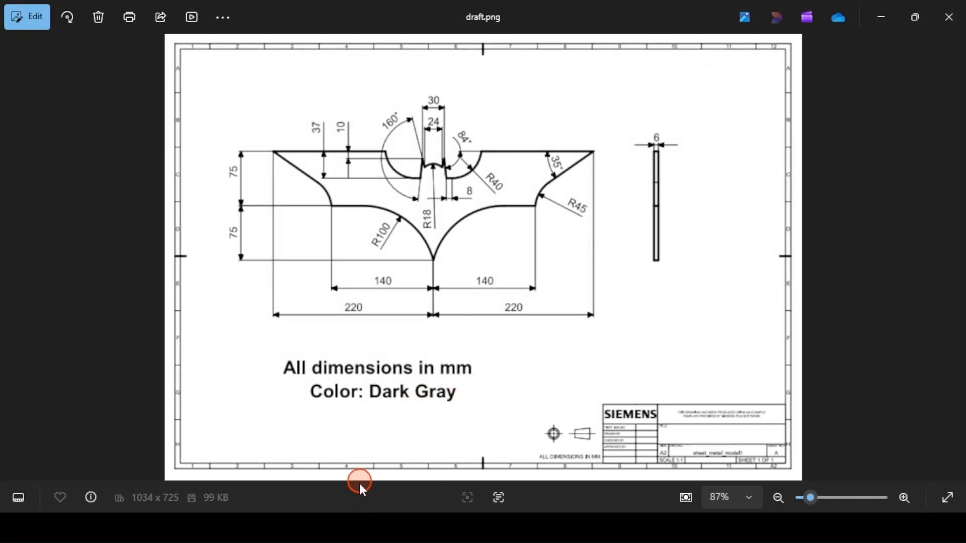
left_click(360, 522)
left_click(259, 28)
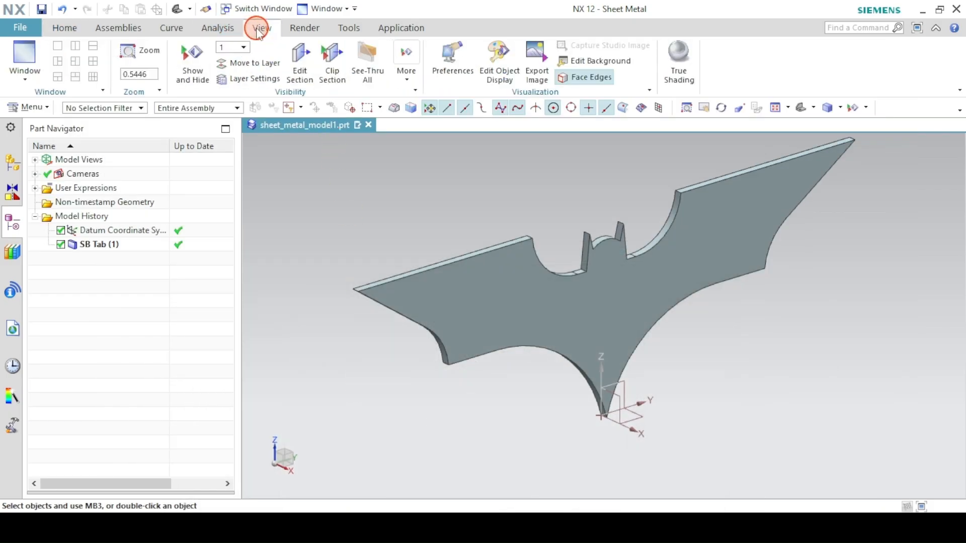
left_click(495, 60)
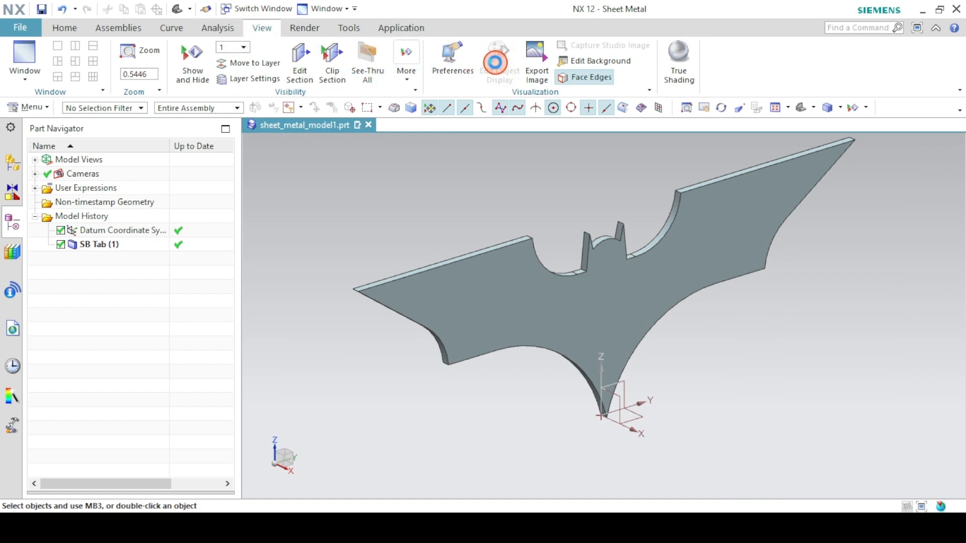
left_click(478, 317)
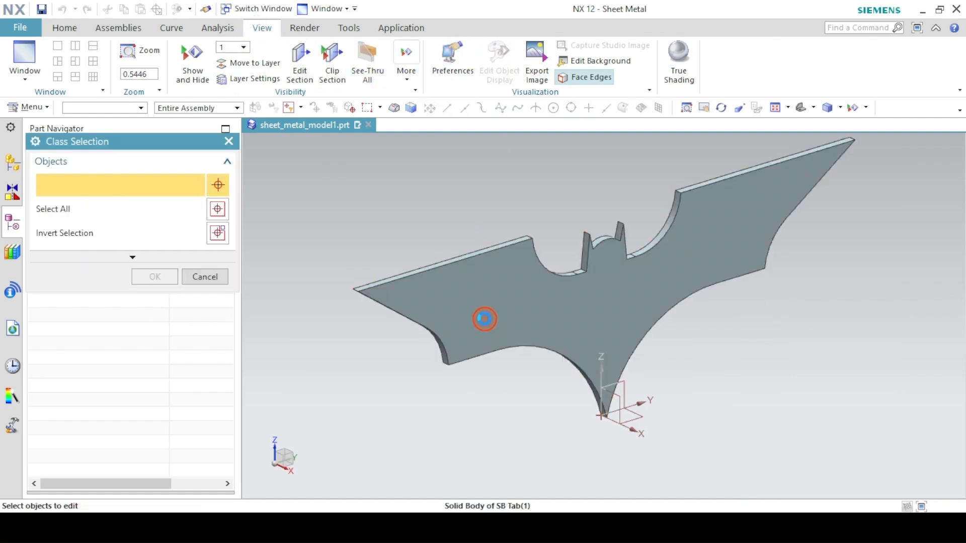
left_click(162, 276)
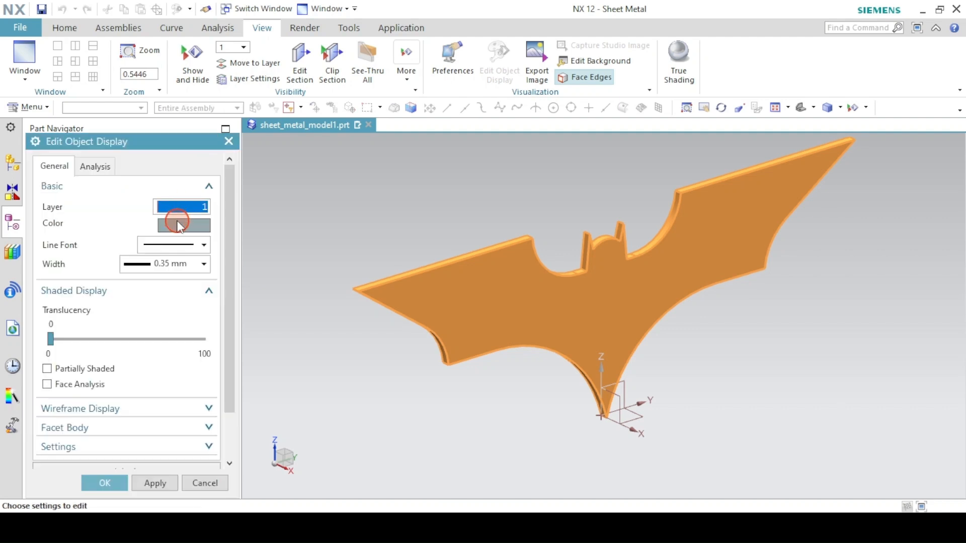
left_click(183, 216)
left_click(103, 233)
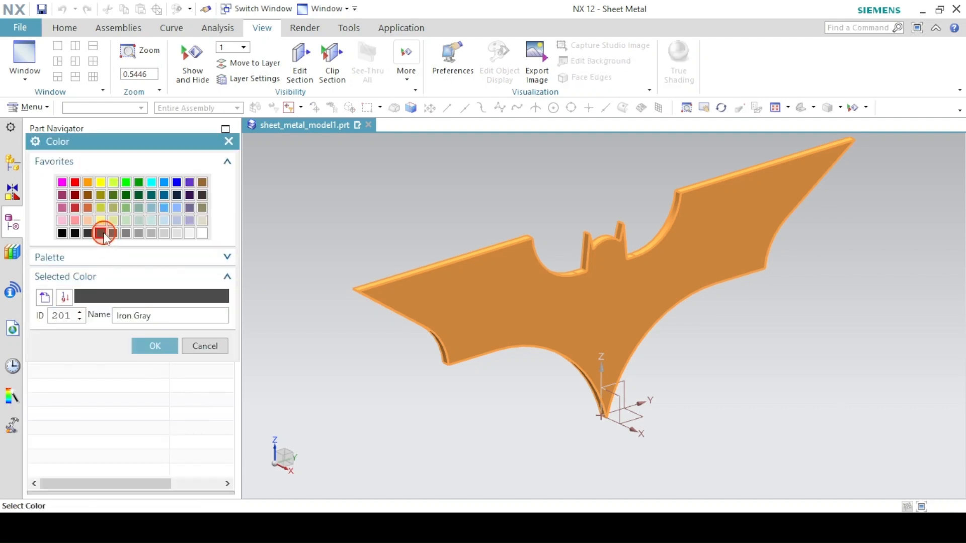
left_click(88, 234)
left_click(160, 346)
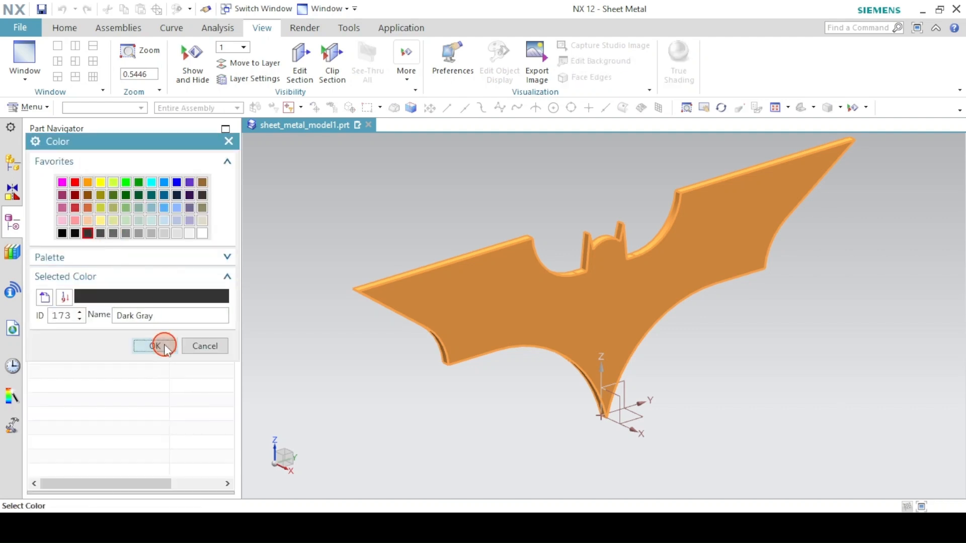
left_click(161, 472)
left_click(117, 483)
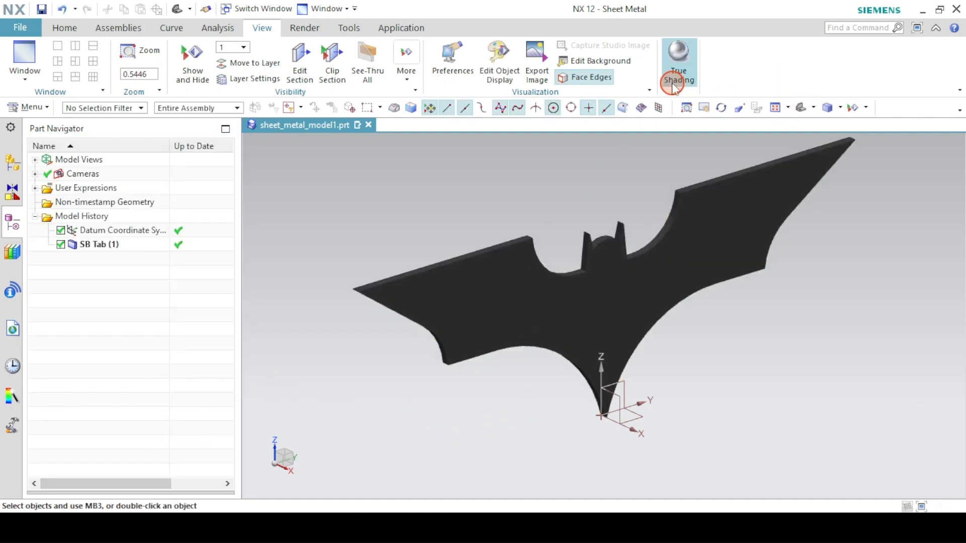
- Turn on True Shading, apply a global material to the bat-shaped tab, and show it in a tilted three-dimensional view
left_click(675, 64)
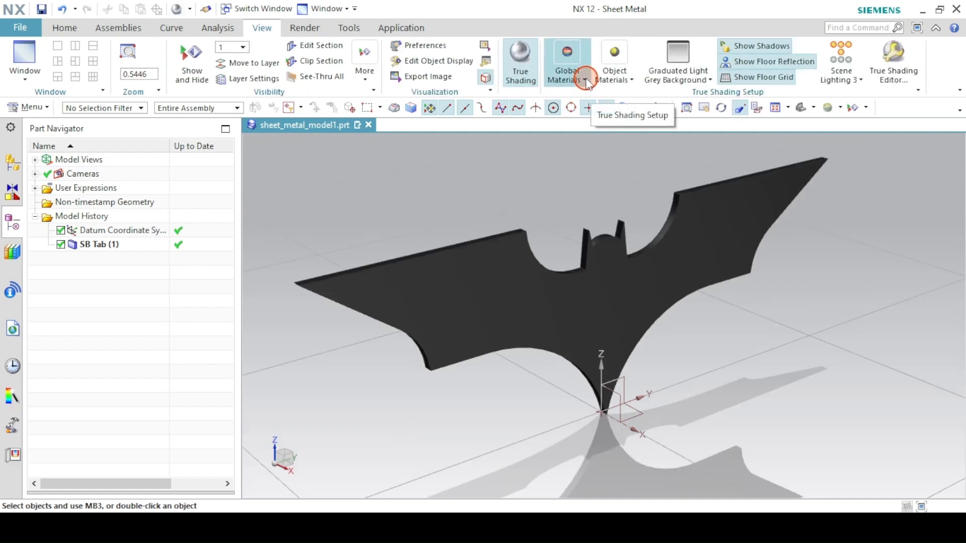
left_click(584, 80)
left_click(626, 99)
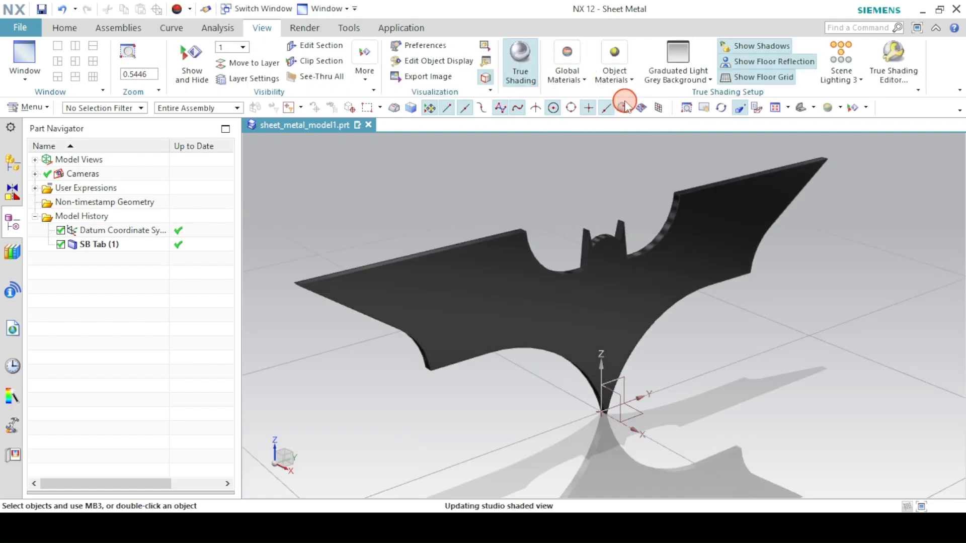
middle_click_drag(510, 219, 544, 217)
left_click(796, 107)
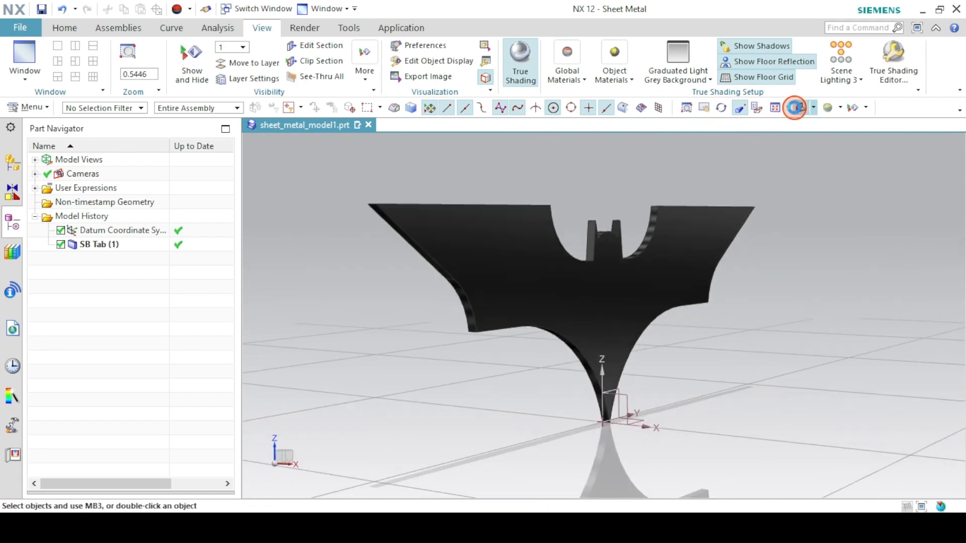
- Hide the True Shading floor grid, and toggle the floor reflection and shadows off and back on
left_click(727, 77)
left_click(726, 61)
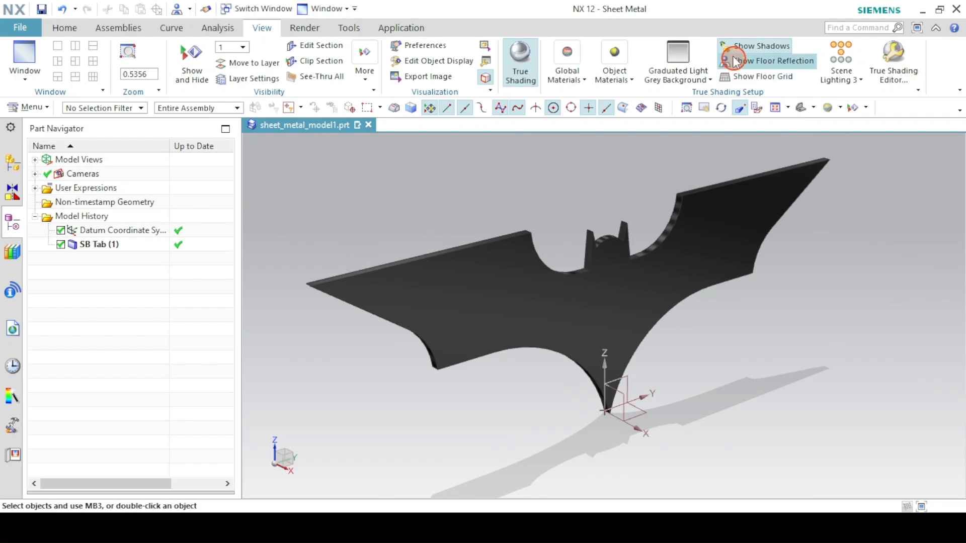
left_click(725, 46)
left_click(732, 61)
left_click(732, 45)
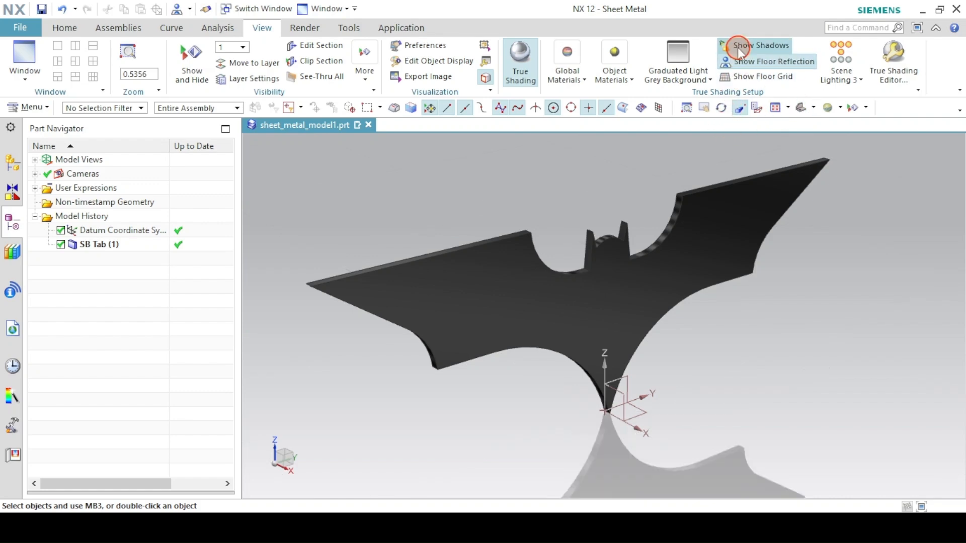
left_click(785, 78)
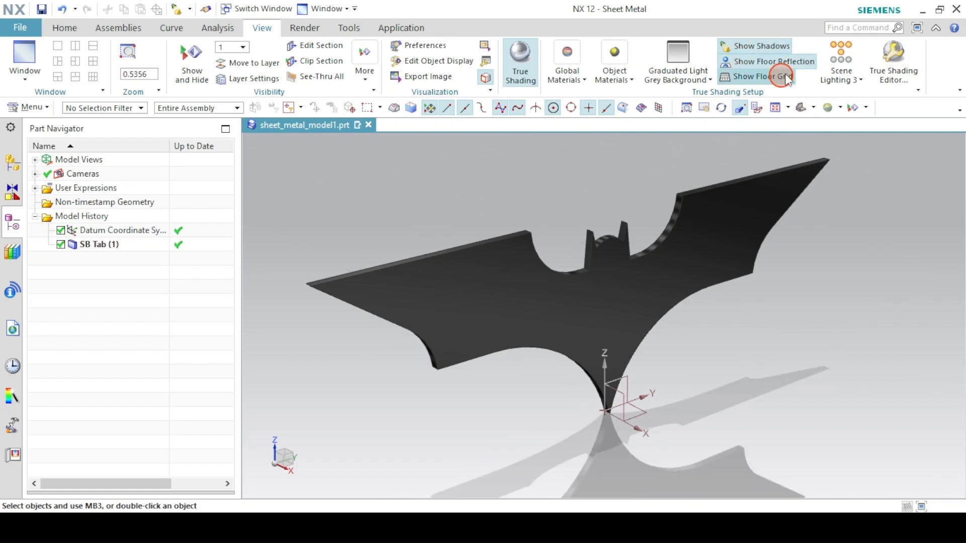
left_click(66, 29)
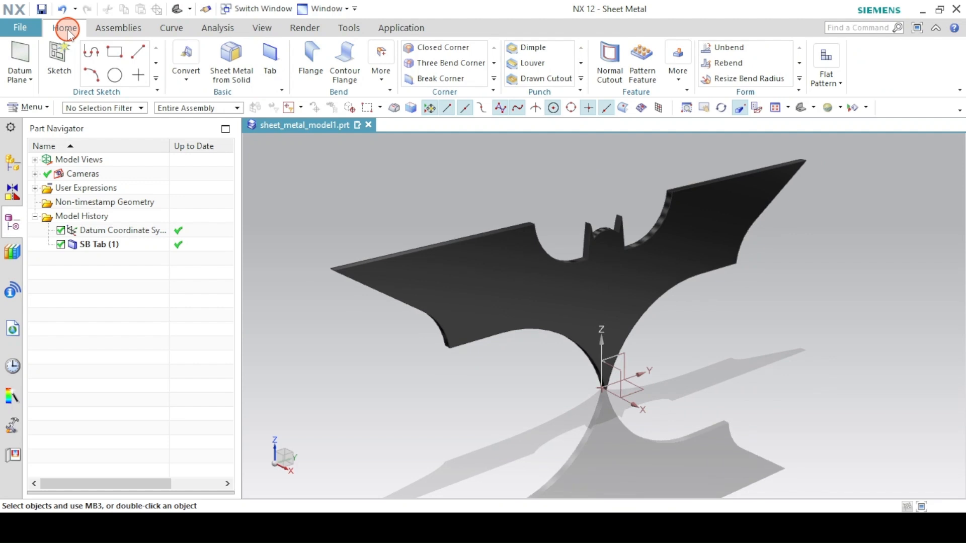